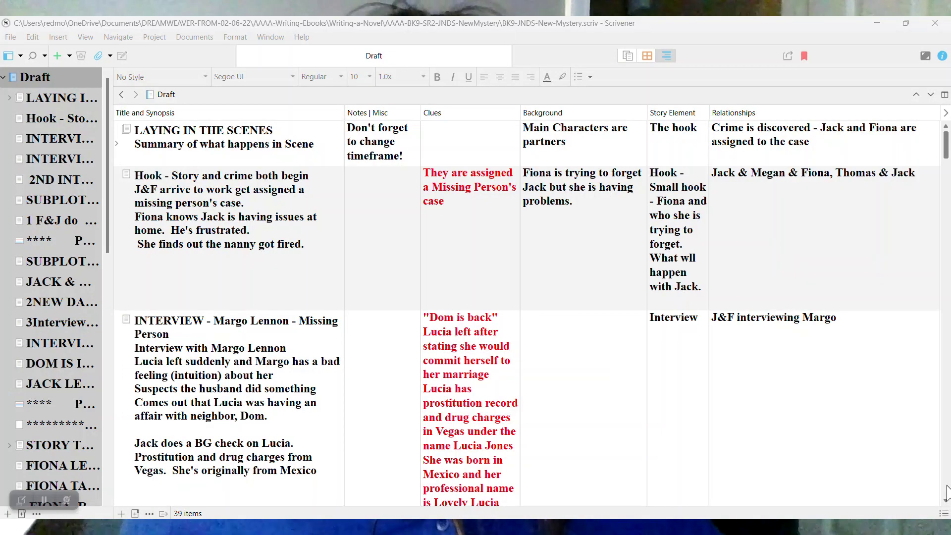
# Scroll down through the Draft outline toward the Margo Lennon interview scene
pyautogui.scroll(-8, 946, 492)
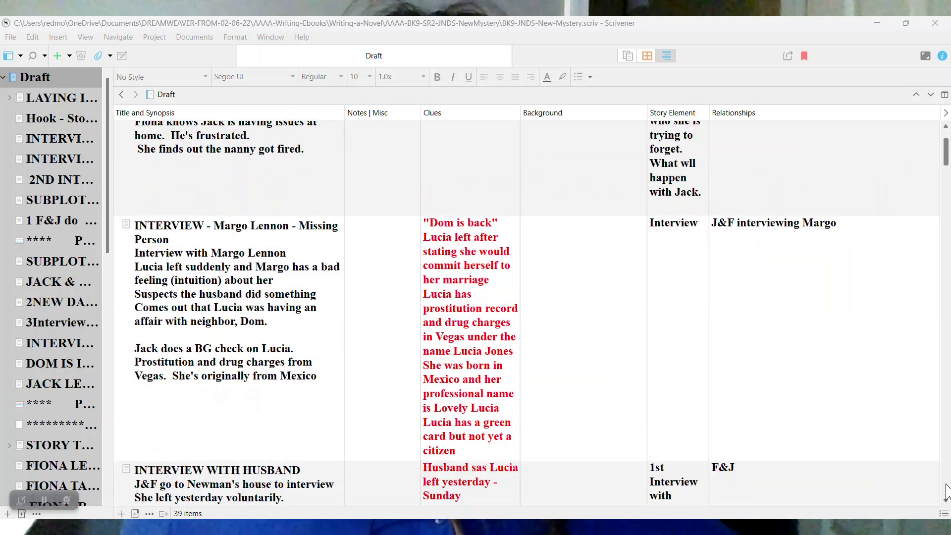
pyautogui.scroll(-2, 947, 492)
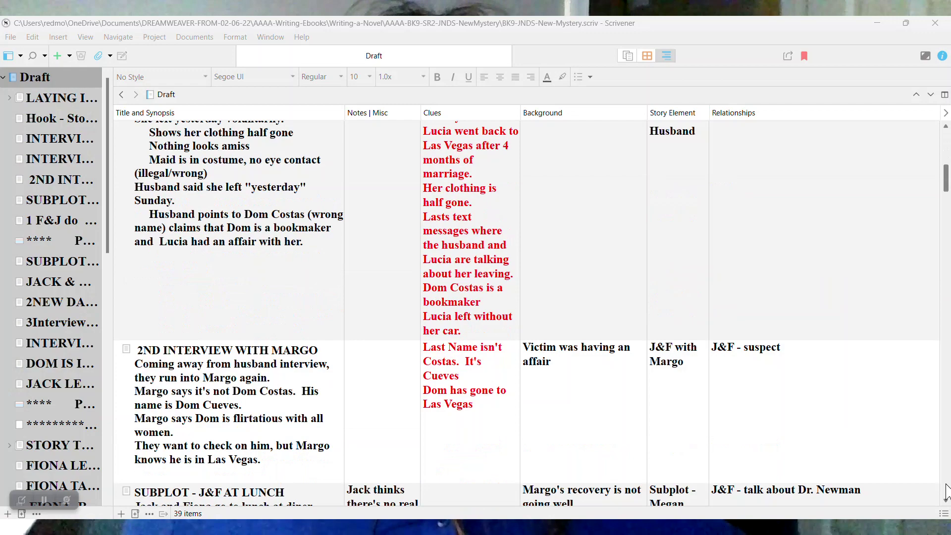
pyautogui.scroll(-6, 946, 492)
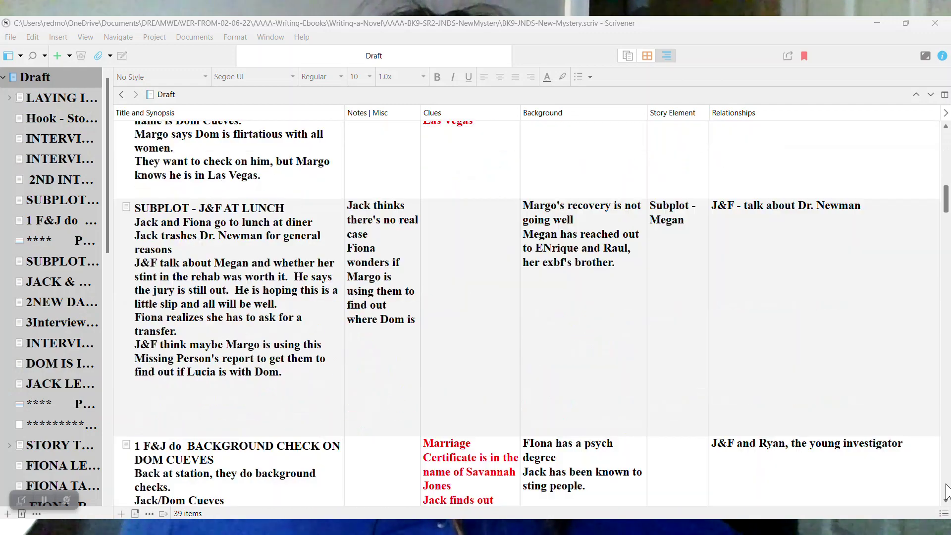
pyautogui.scroll(-8, 946, 492)
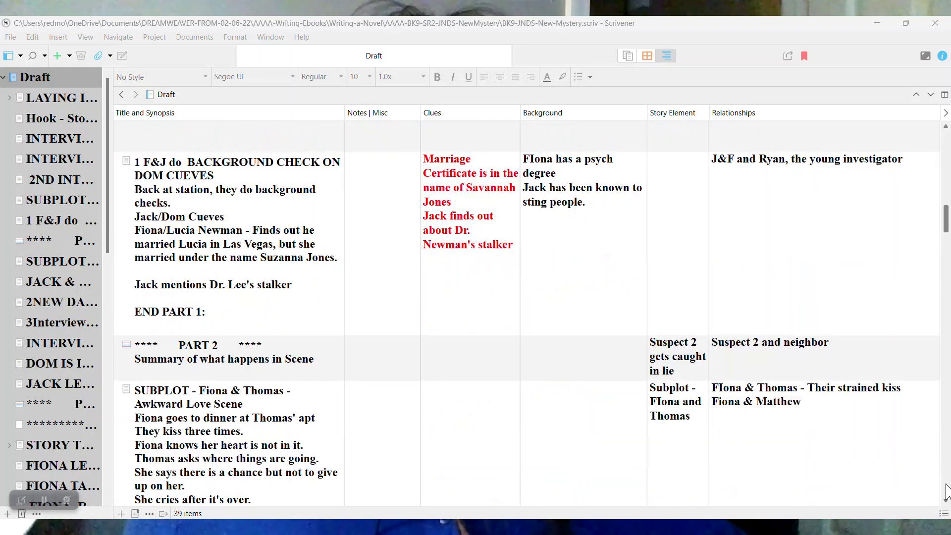
pyautogui.scroll(-4, 946, 489)
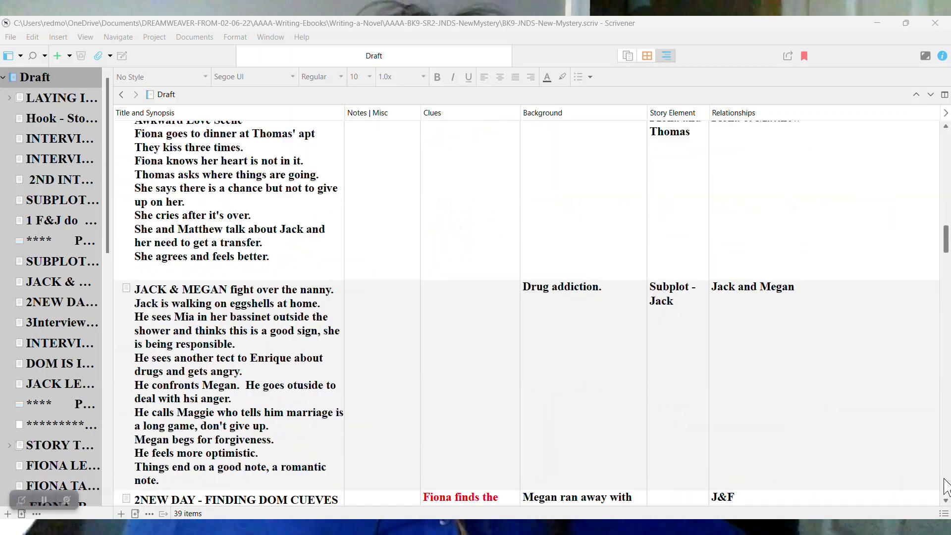
pyautogui.scroll(-4, 946, 488)
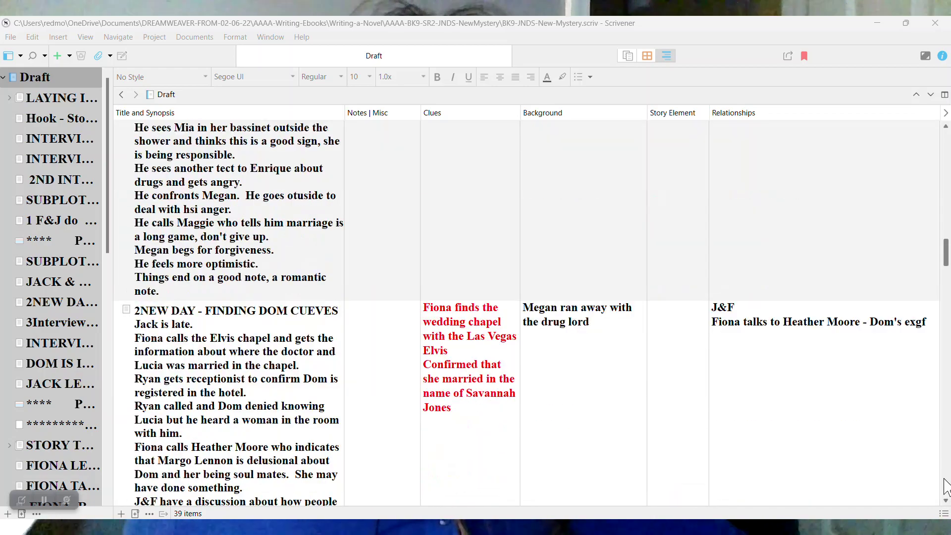
pyautogui.scroll(-6, 946, 487)
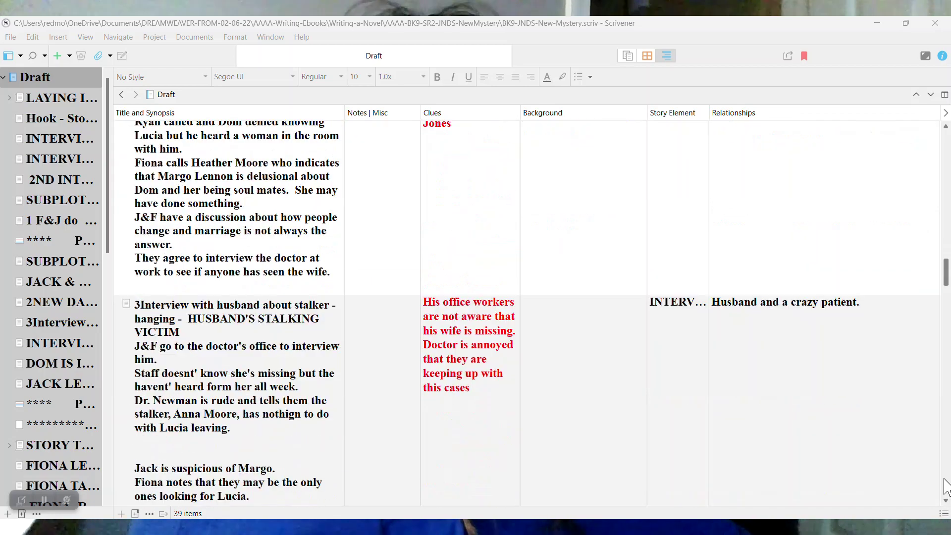
pyautogui.scroll(-8, 946, 488)
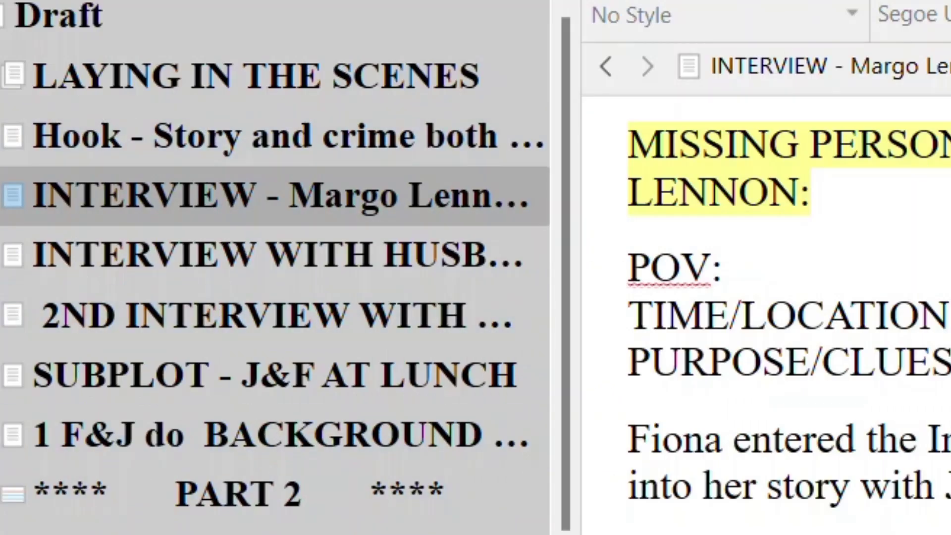
# Raise the Synopsis/Notes divider so the Margo Lennon notes area is taller, then click into the notes
pyautogui.moveTo(98, 317)
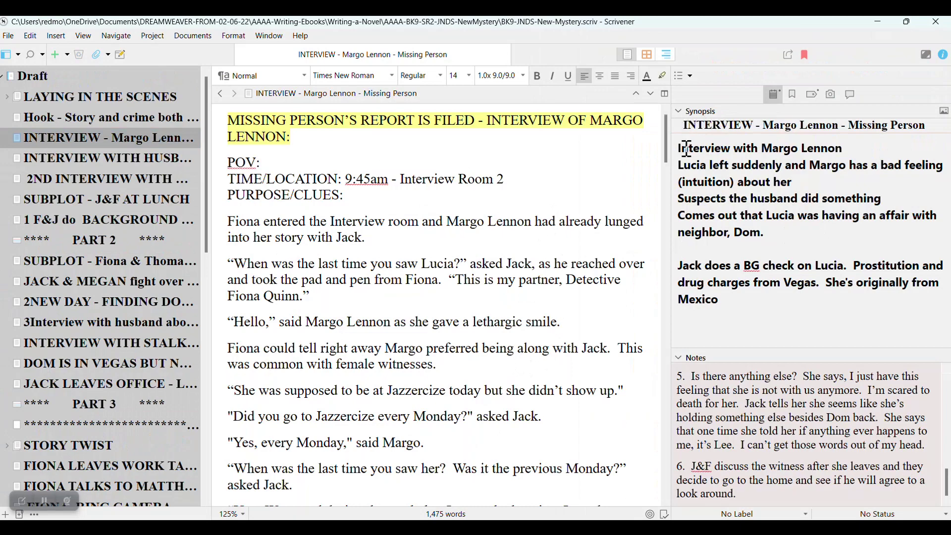
pyautogui.moveTo(676, 149); pyautogui.dragTo(732, 311)
pyautogui.click(766, 322)
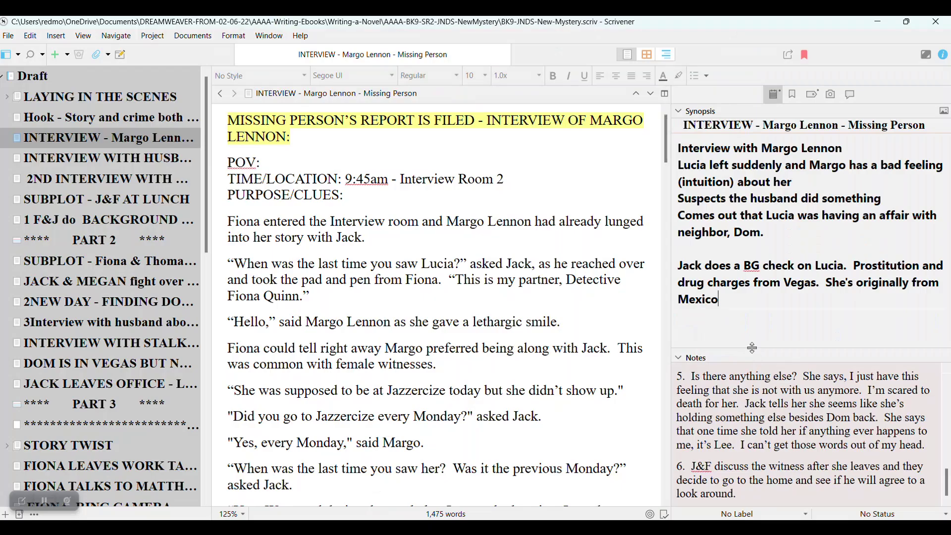
pyautogui.moveTo(374, 454); pyautogui.dragTo(374, 465)
pyautogui.moveTo(752, 338); pyautogui.dragTo(752, 290)
pyautogui.click(764, 340)
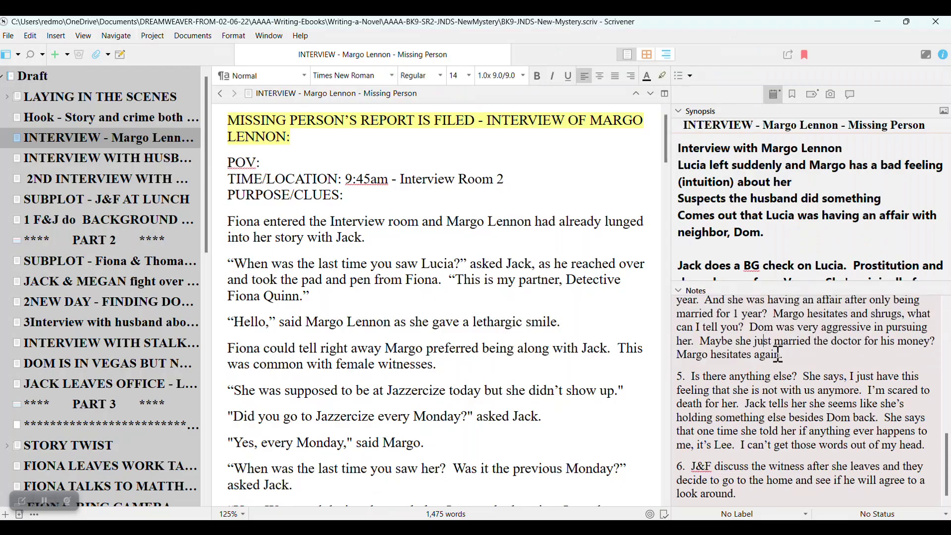
pyautogui.scroll(-20, 382, 253)
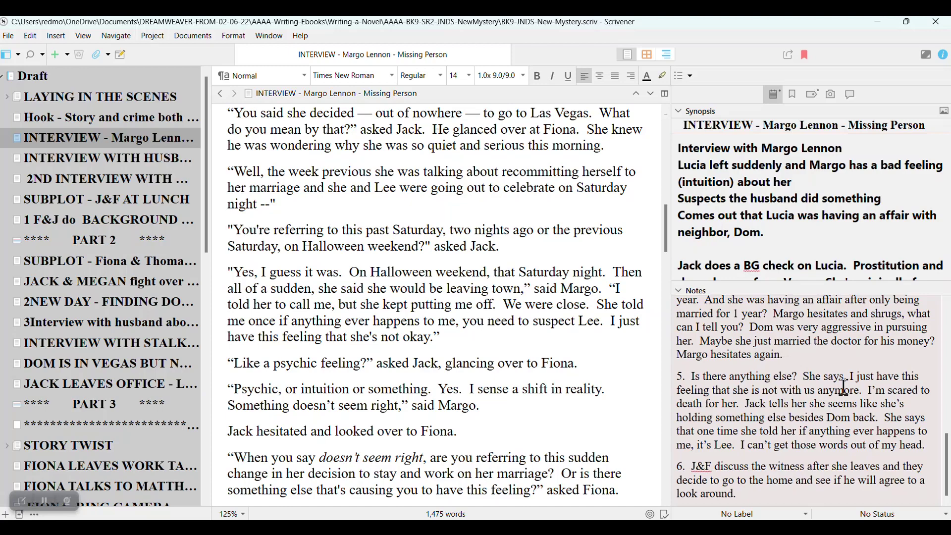
pyautogui.scroll(20, 511, 257)
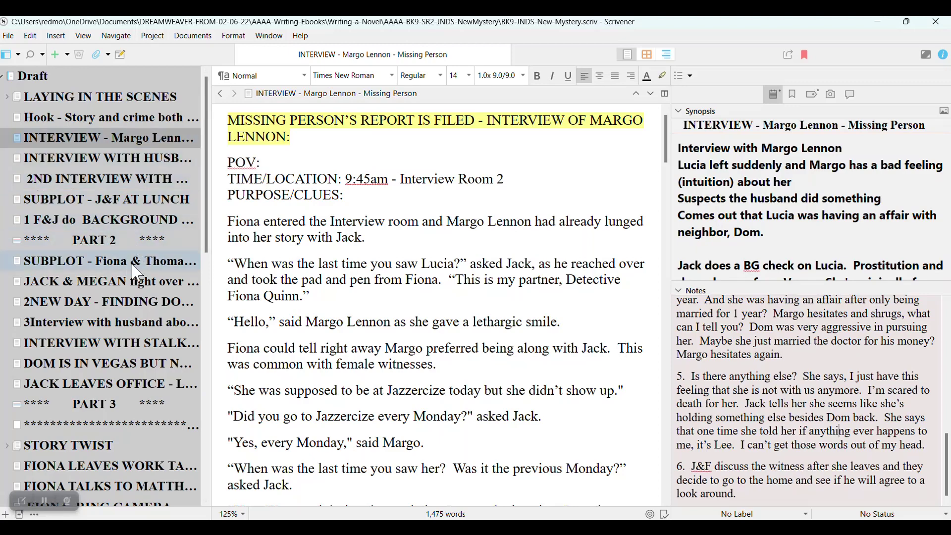
pyautogui.scroll(-3, 126, 259)
pyautogui.scroll(3, 127, 259)
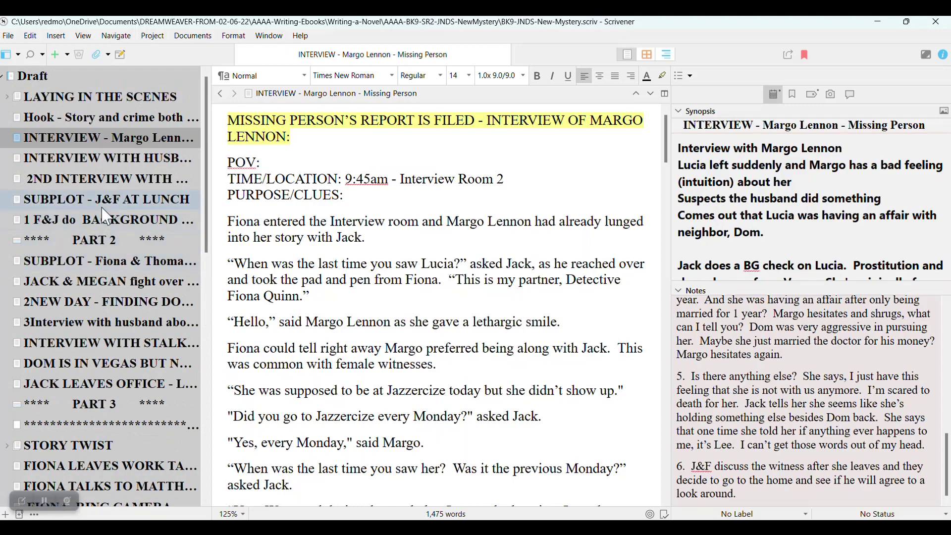
pyautogui.moveTo(110, 225)
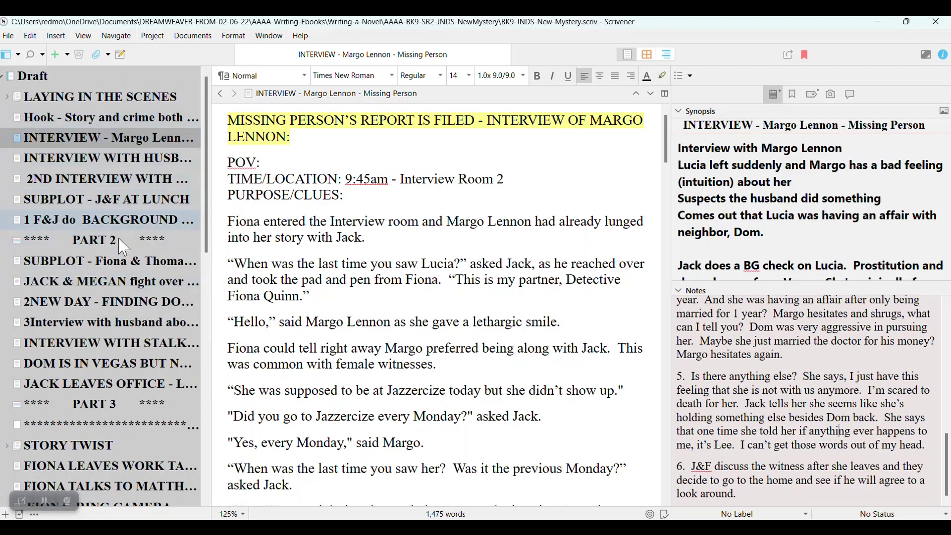
pyautogui.scroll(-2, 126, 263)
pyautogui.scroll(-3, 148, 306)
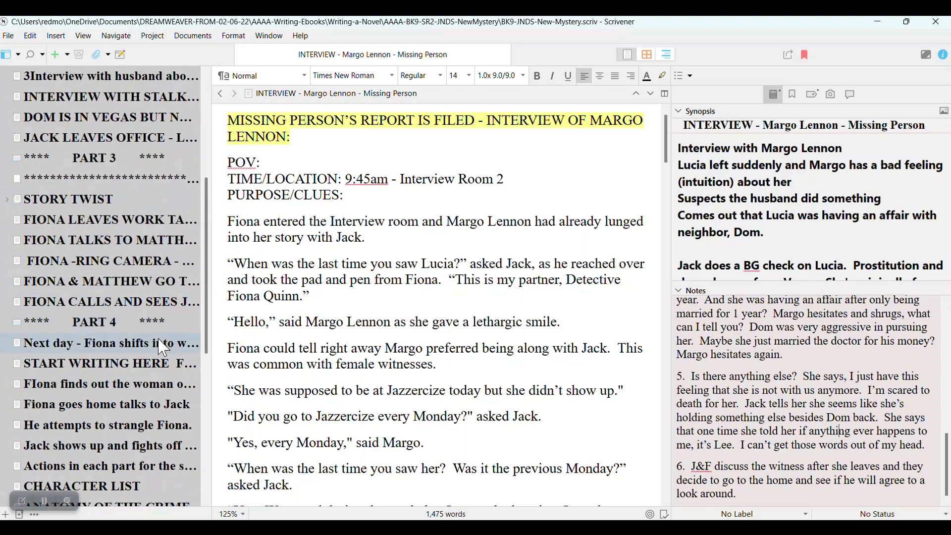
pyautogui.scroll(5, 163, 348)
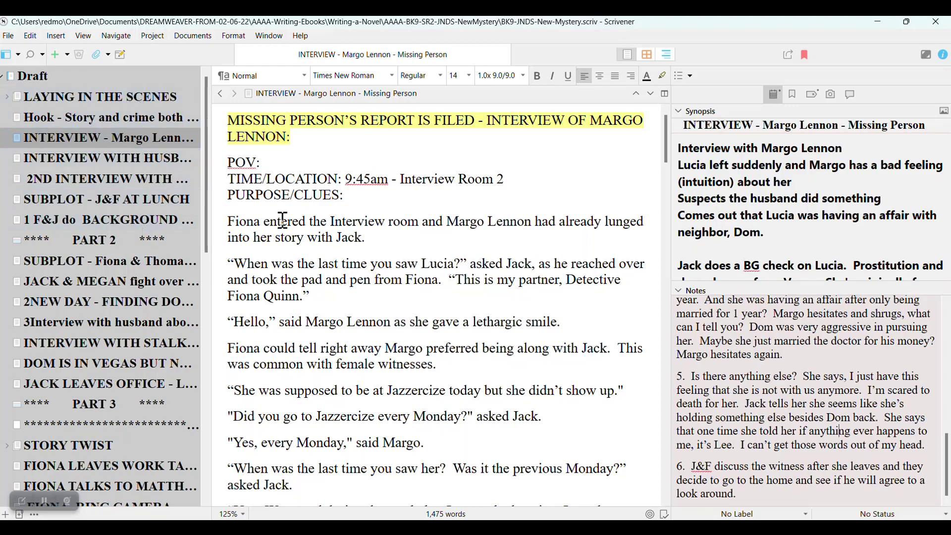
pyautogui.scroll(-2, 340, 245)
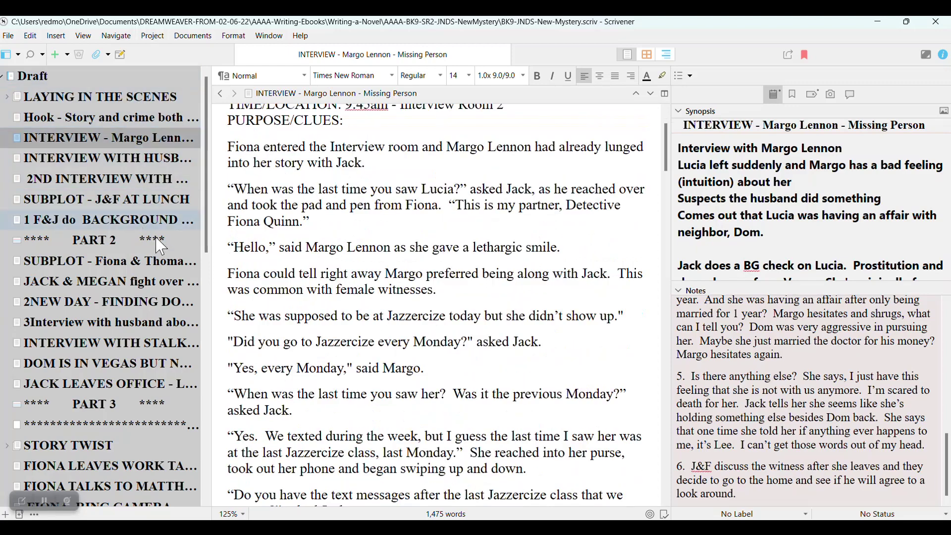
pyautogui.scroll(-1, 131, 343)
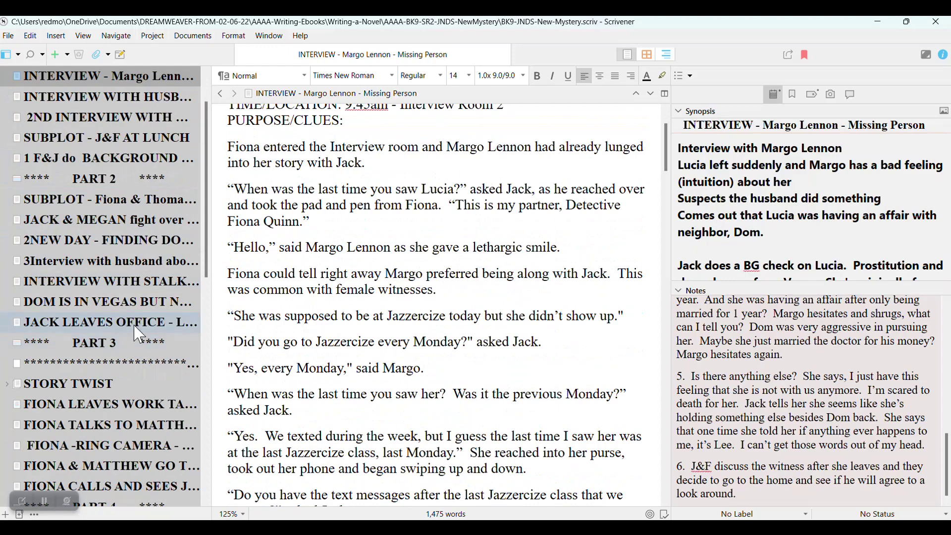
pyautogui.scroll(-1, 131, 343)
pyautogui.scroll(-1, 113, 296)
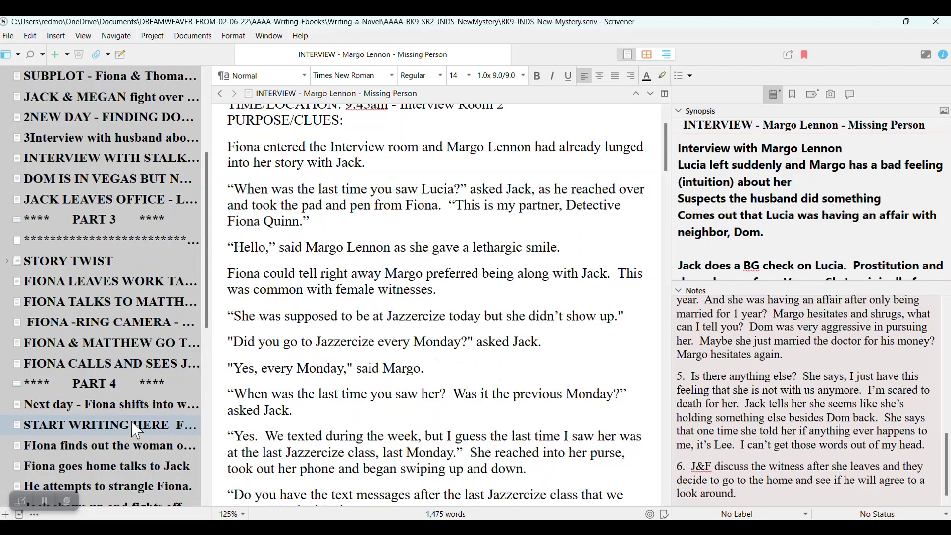
pyautogui.moveTo(86, 403)
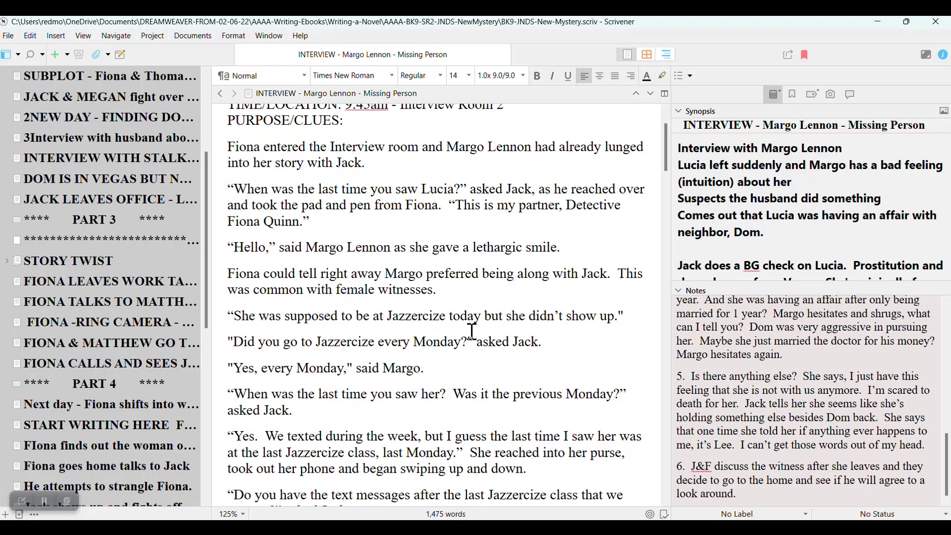
pyautogui.scroll(2, 472, 331)
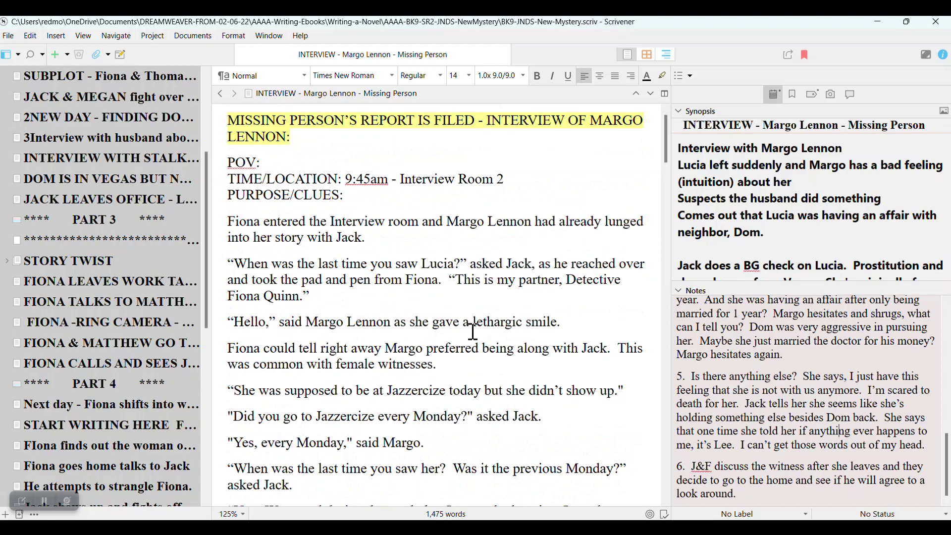
pyautogui.scroll(3, 188, 289)
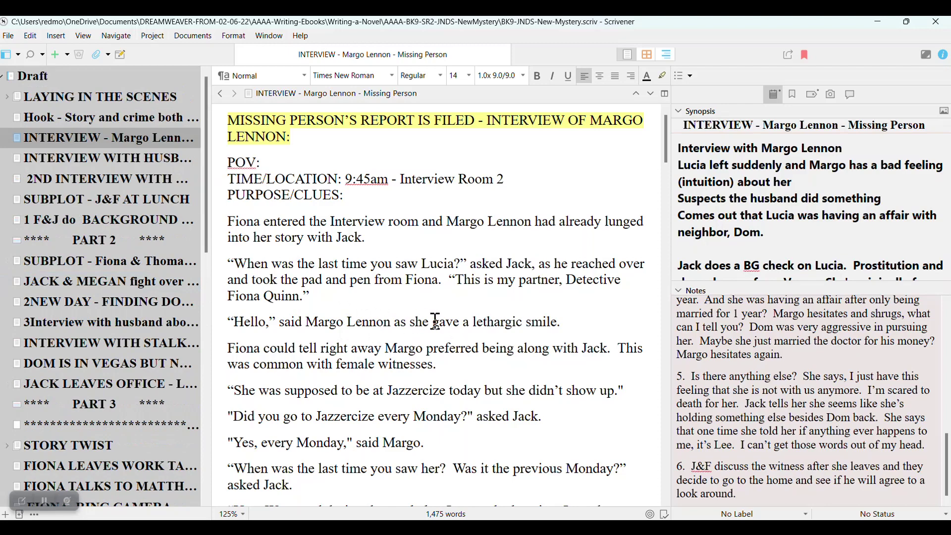
# Find the PART 3 scenes in the binder and open FIONA LEAVES WORK TALKS TO CHIEF, then FIONA TALKS TO MATTHEW
pyautogui.scroll(-3, 427, 334)
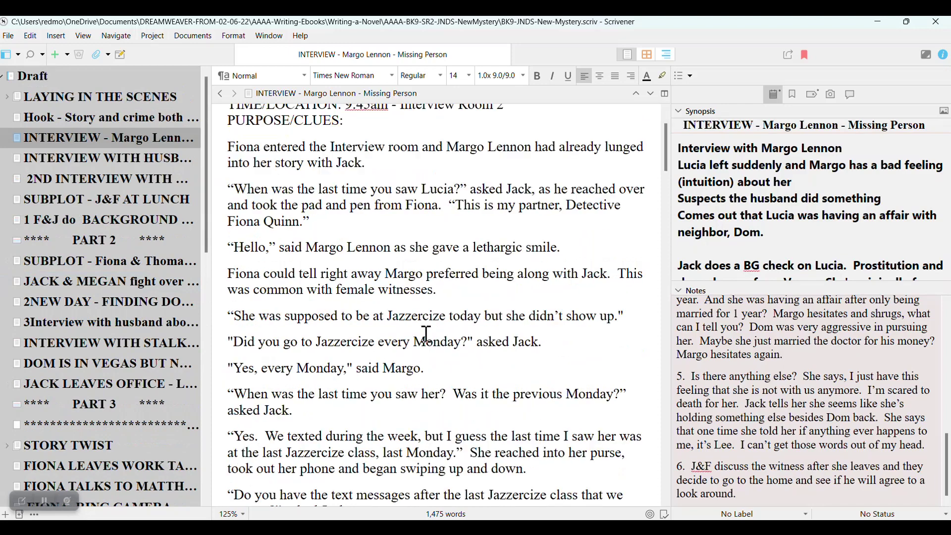
pyautogui.scroll(-2, 426, 335)
pyautogui.scroll(-7, 123, 305)
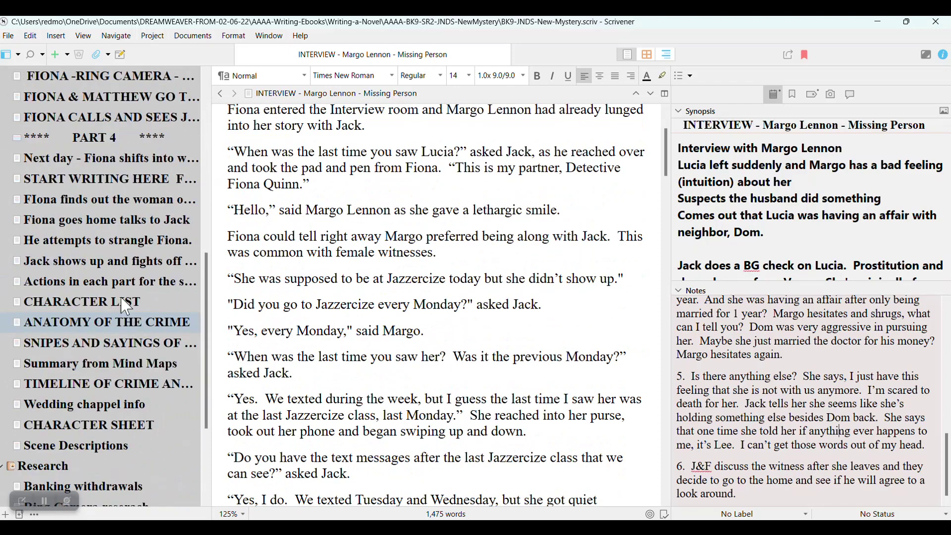
pyautogui.moveTo(148, 432)
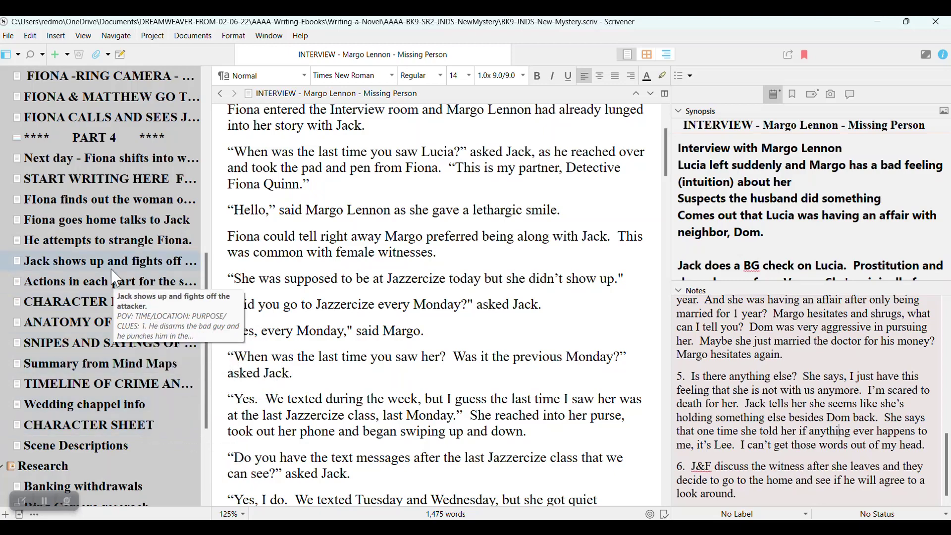
pyautogui.moveTo(106, 209)
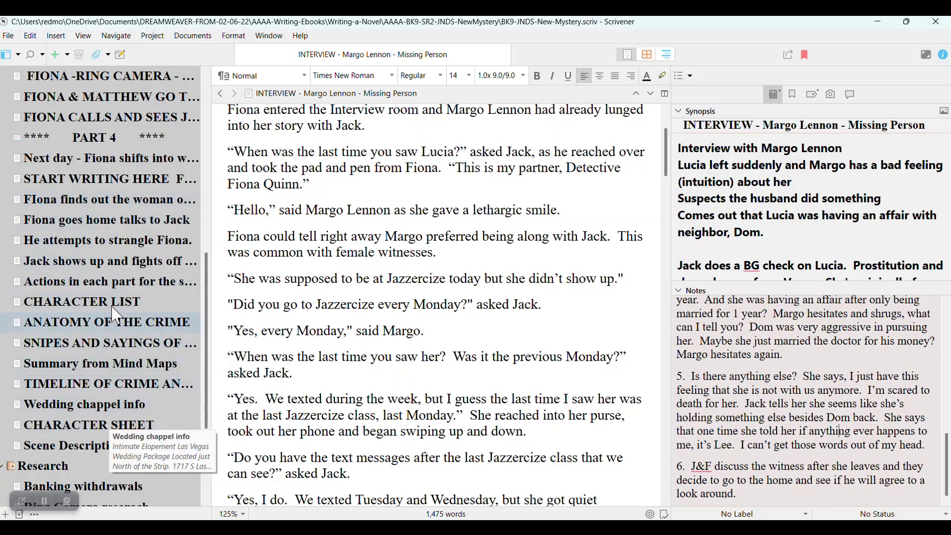
pyautogui.moveTo(102, 230)
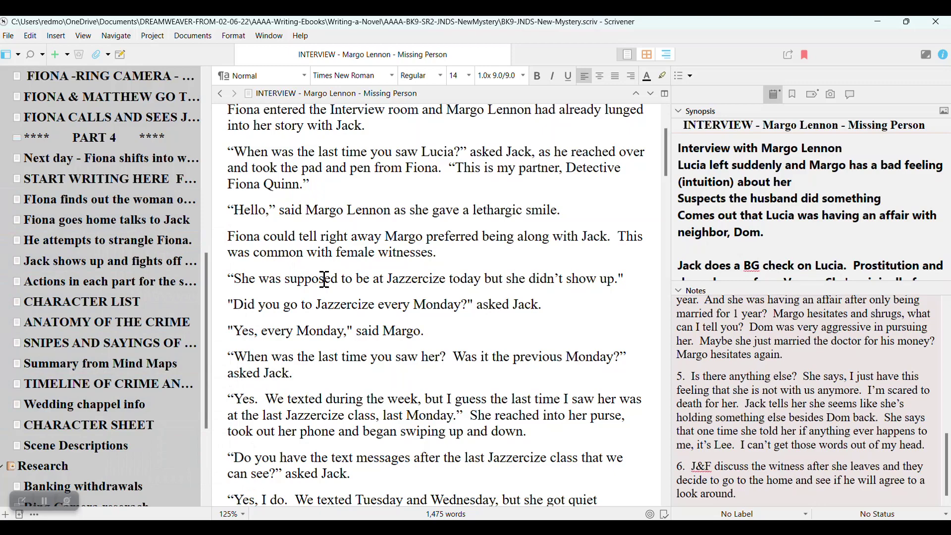
pyautogui.scroll(3, 506, 330)
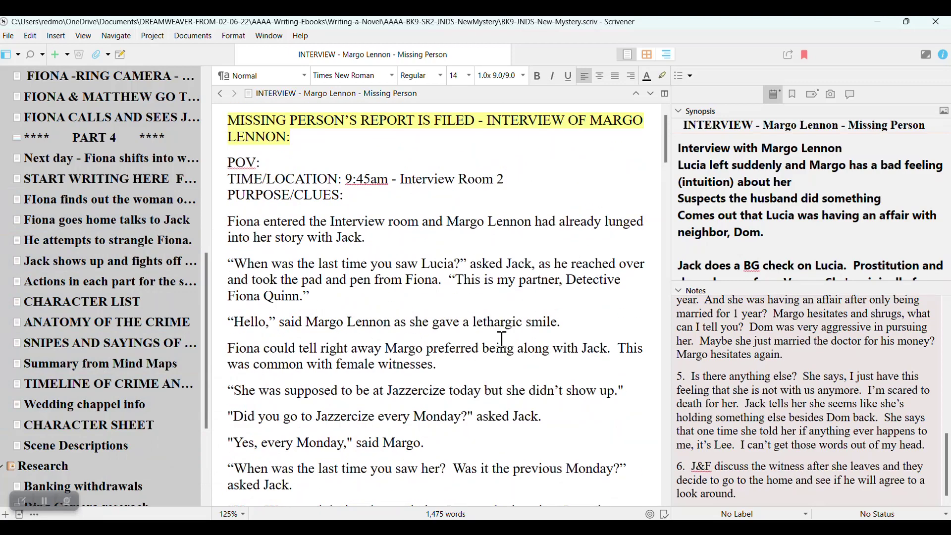
pyautogui.scroll(-3, 502, 339)
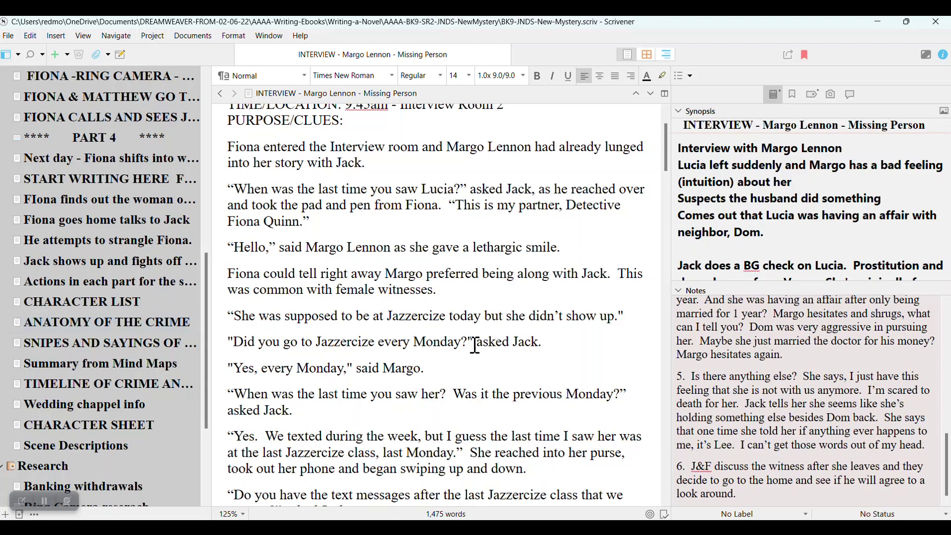
pyautogui.scroll(4, 64, 282)
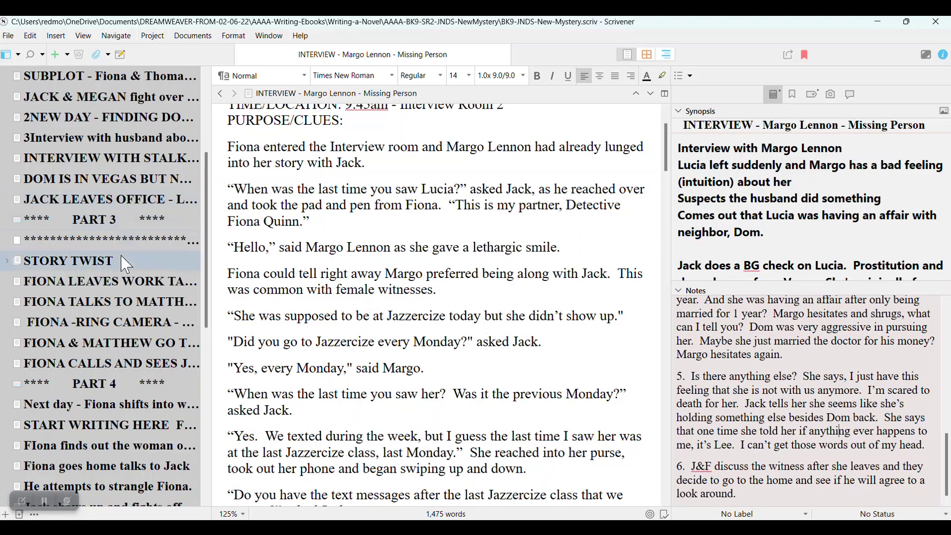
pyautogui.click(110, 287)
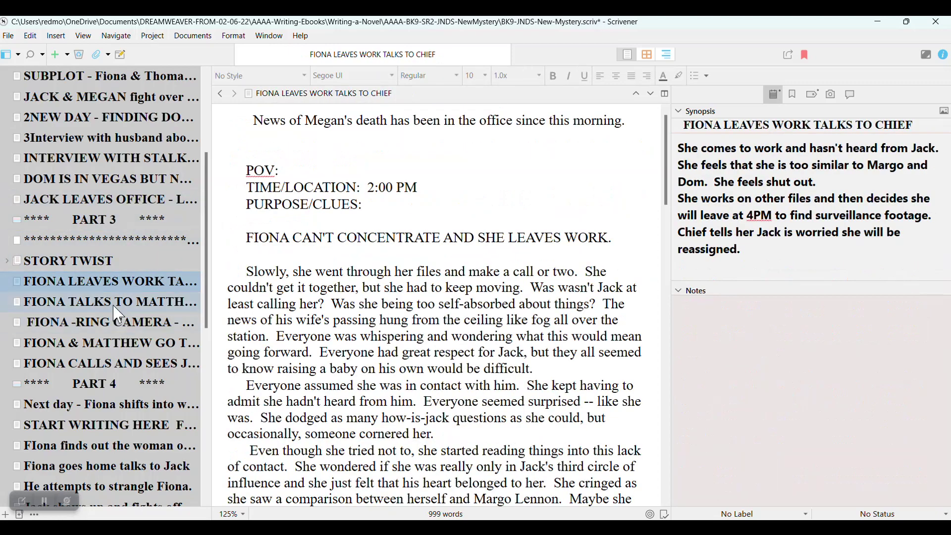
pyautogui.click(116, 303)
# Click into the FIONA TALKS TO MATTHEW synopsis and scroll through its notes
pyautogui.click(838, 246)
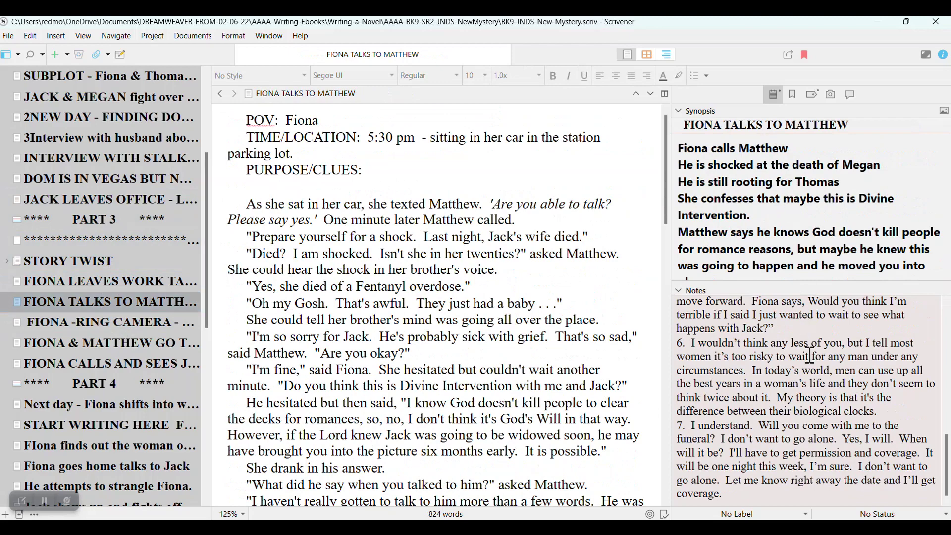
pyautogui.scroll(5, 841, 436)
pyautogui.scroll(5, 841, 436)
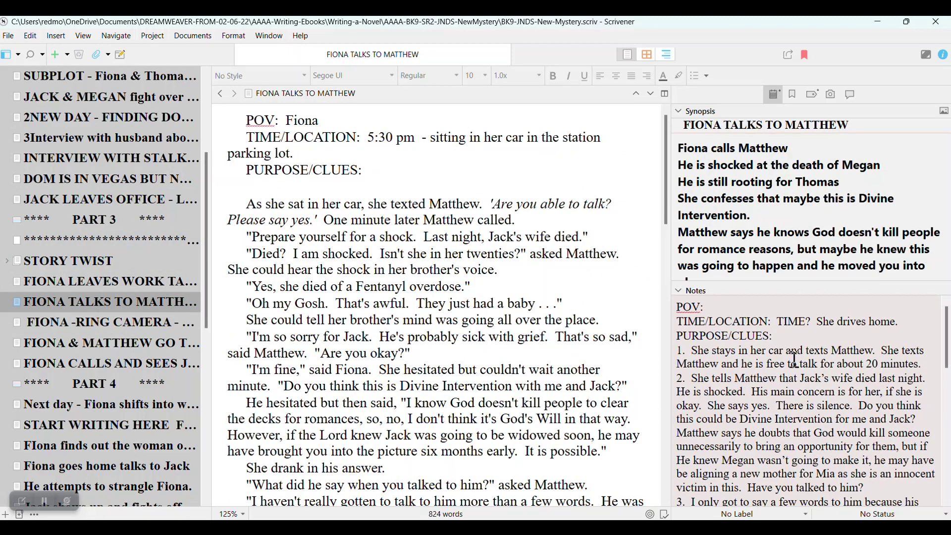
pyautogui.scroll(-12, 794, 360)
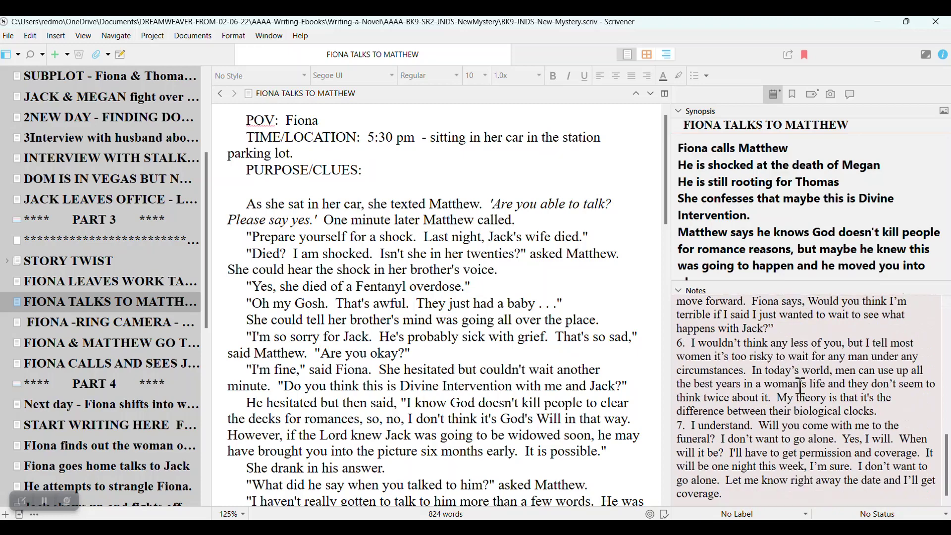
# Open FIONA -RING CAMERA - 2ND RUNIN and scroll through its numbered notes
pyautogui.click(113, 329)
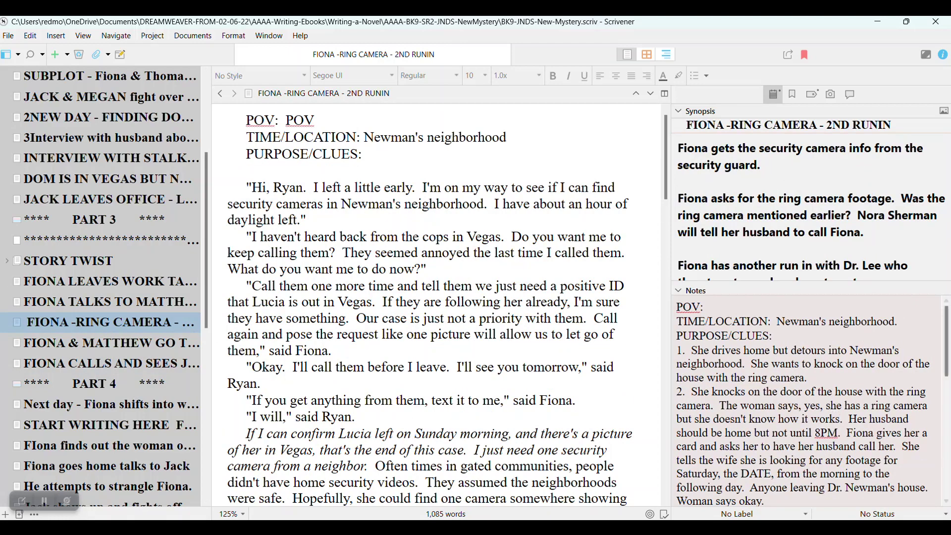
pyautogui.scroll(-1, 73, 398)
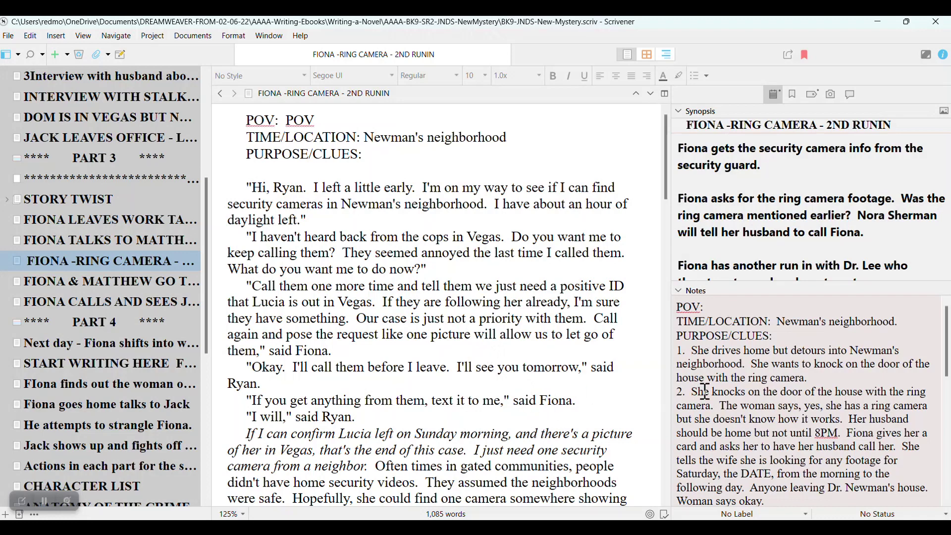
pyautogui.scroll(-10, 756, 410)
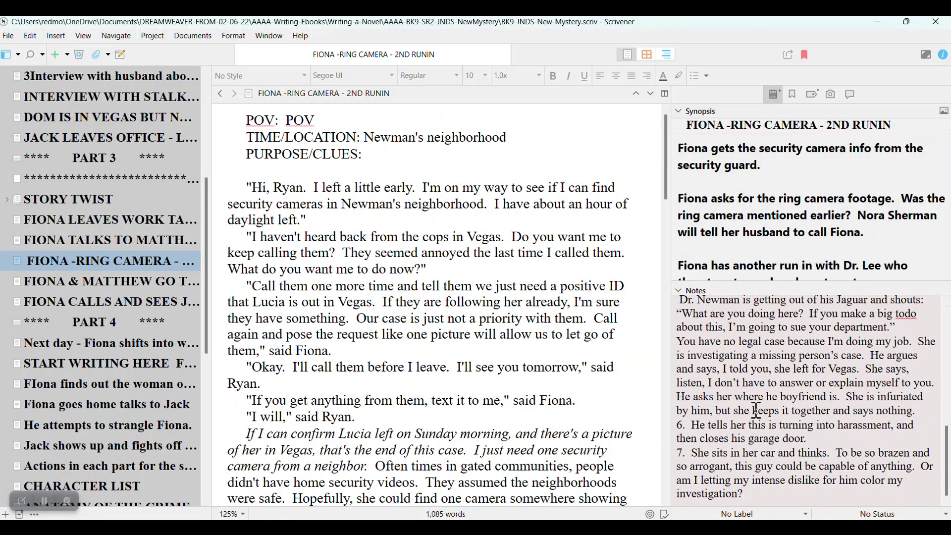
# Open the scene where Fiona calls Ryan and Jack and scroll through it
pyautogui.click(103, 369)
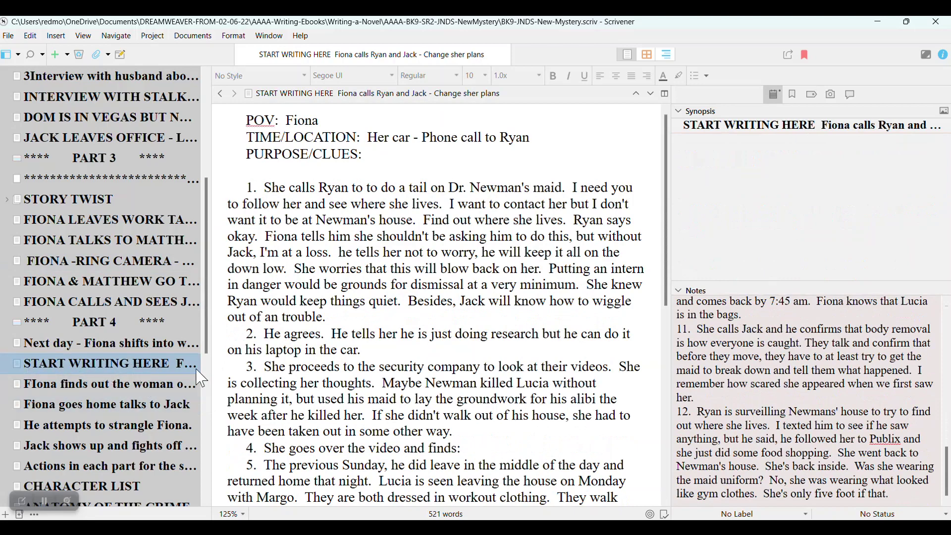
pyautogui.scroll(-2, 317, 366)
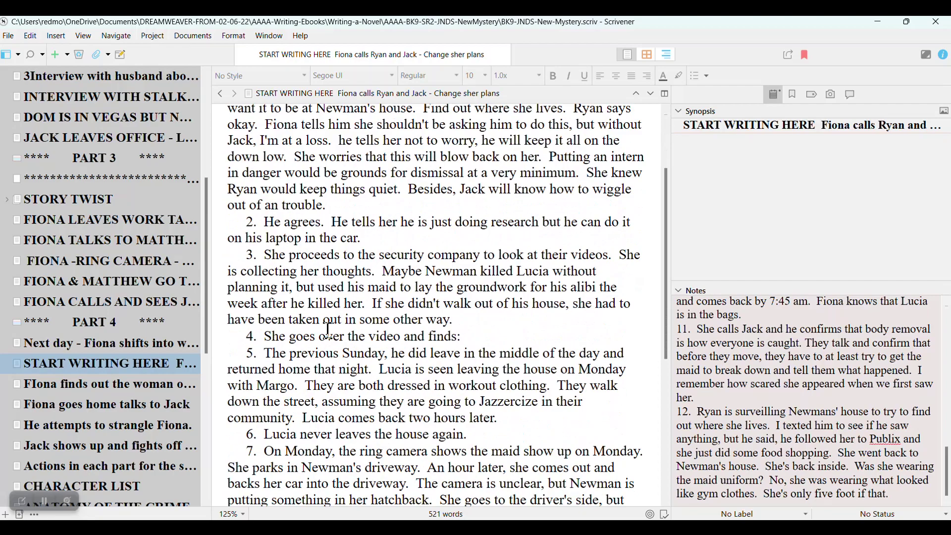
pyautogui.scroll(-5, 327, 330)
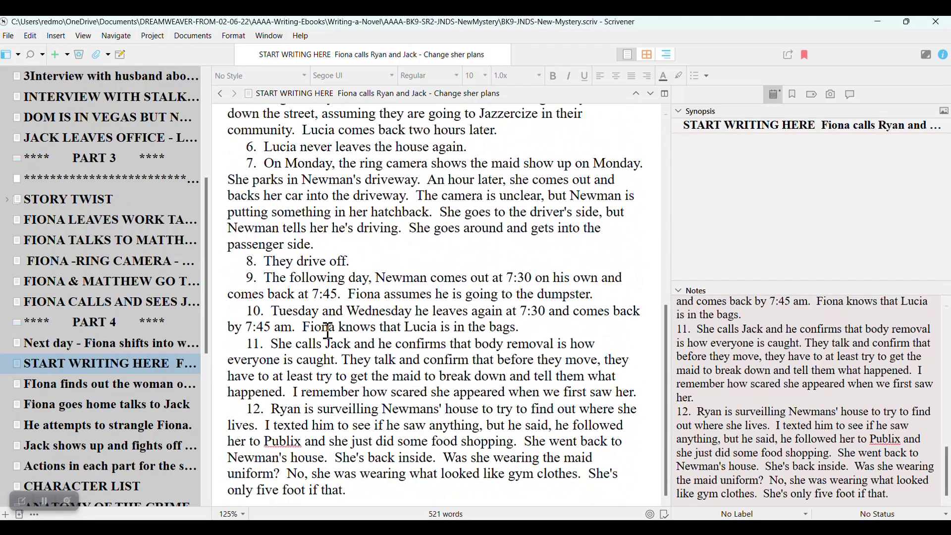
pyautogui.scroll(8, 328, 330)
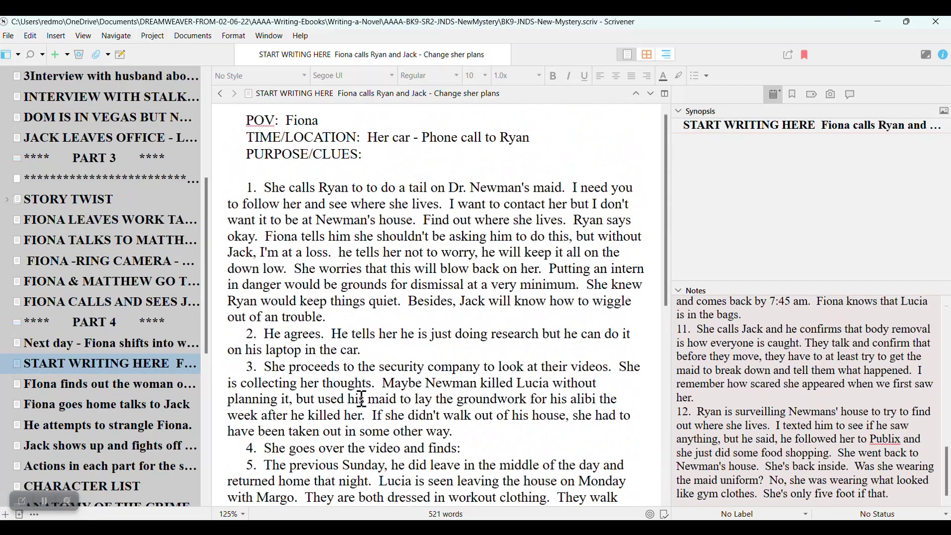
pyautogui.scroll(-3, 362, 401)
pyautogui.scroll(-3, 362, 400)
# Open the scene where Fiona finds out the dinner guest was the maid
pyautogui.click(176, 385)
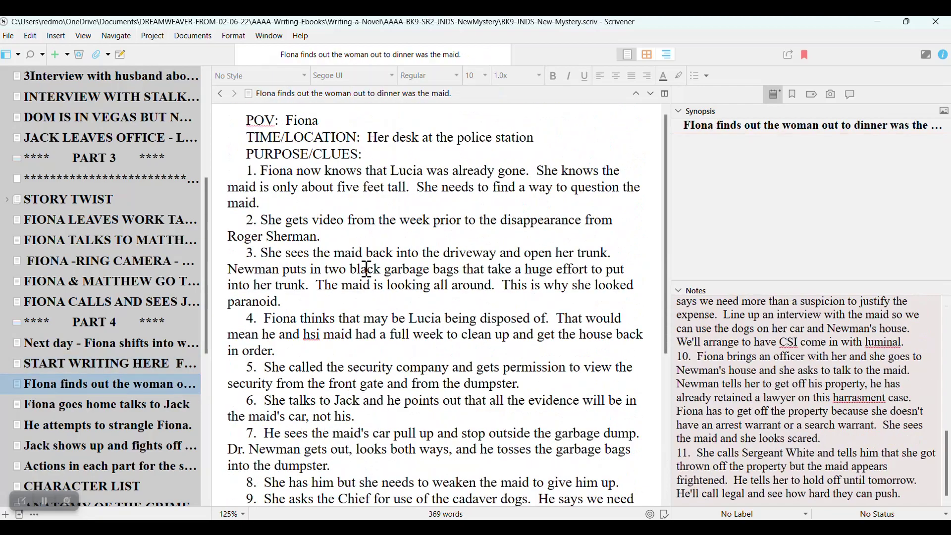
pyautogui.scroll(-4, 362, 256)
pyautogui.scroll(-1, 362, 256)
pyautogui.scroll(5, 362, 256)
# Select the maid scene's POV header and numbered points, then click into its empty synopsis
pyautogui.moveTo(286, 120); pyautogui.dragTo(319, 122)
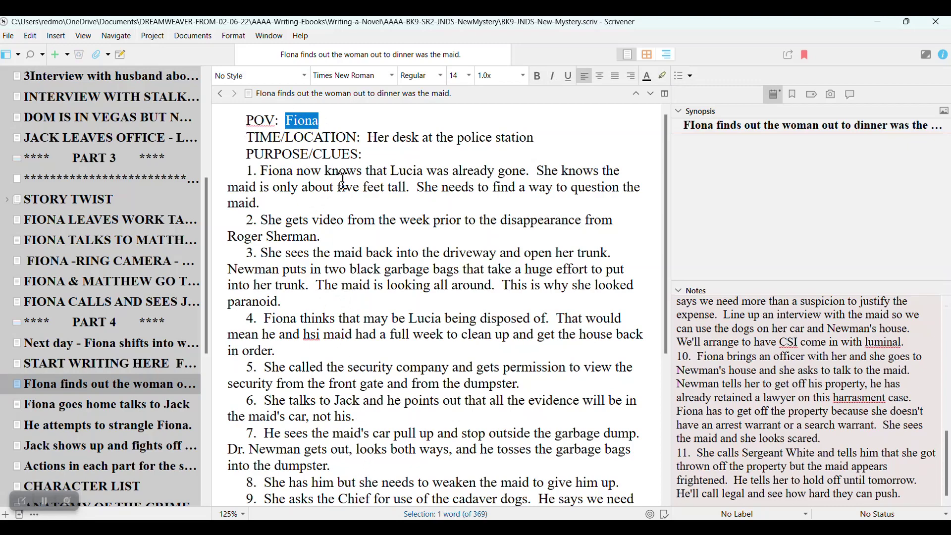
pyautogui.click(325, 286)
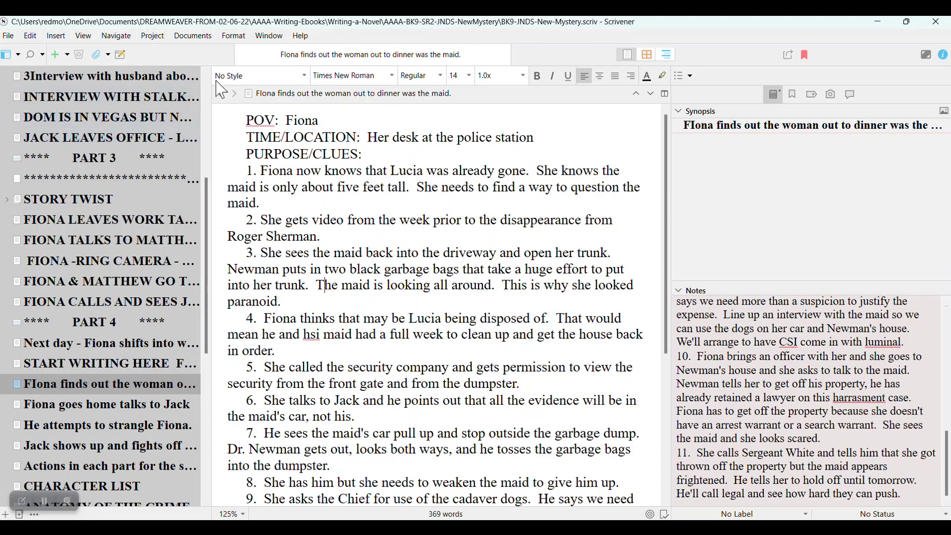
pyautogui.moveTo(246, 120); pyautogui.dragTo(375, 320)
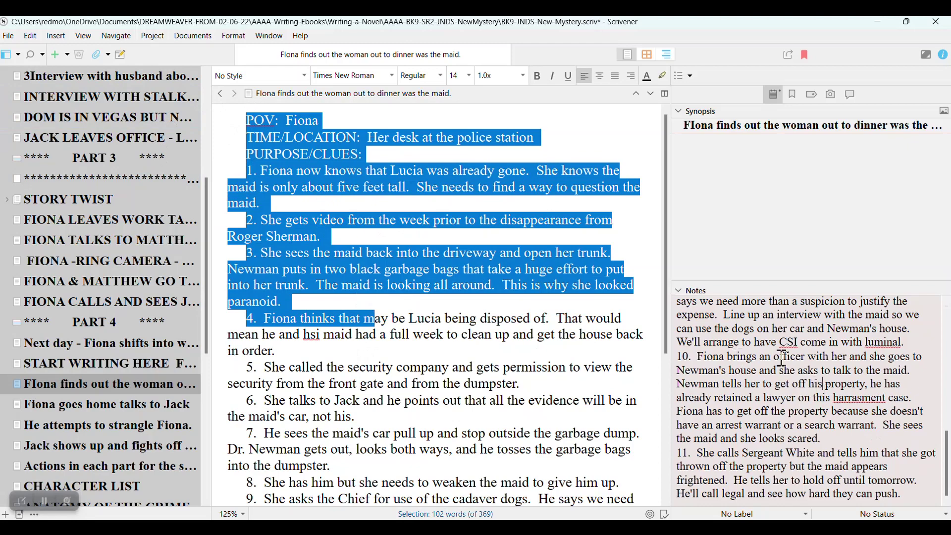
pyautogui.click(704, 187)
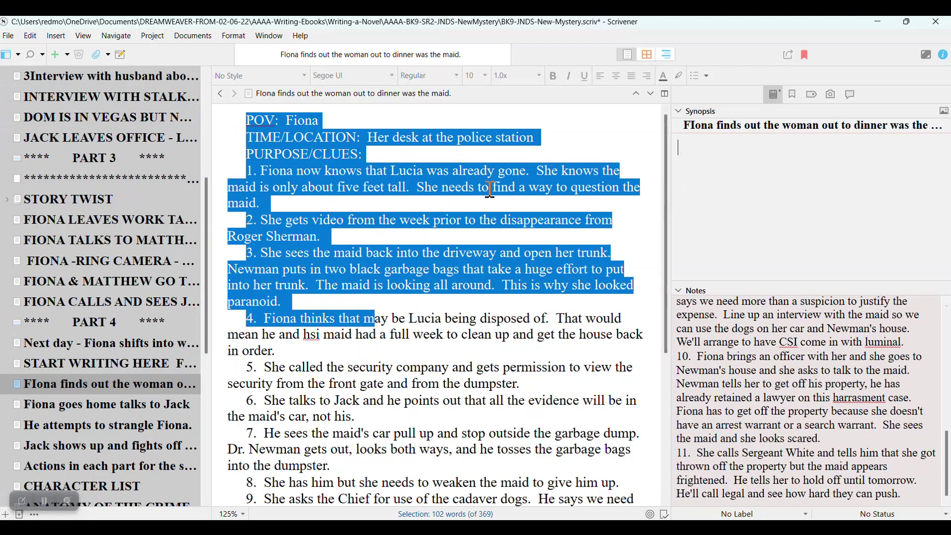
pyautogui.click(391, 449)
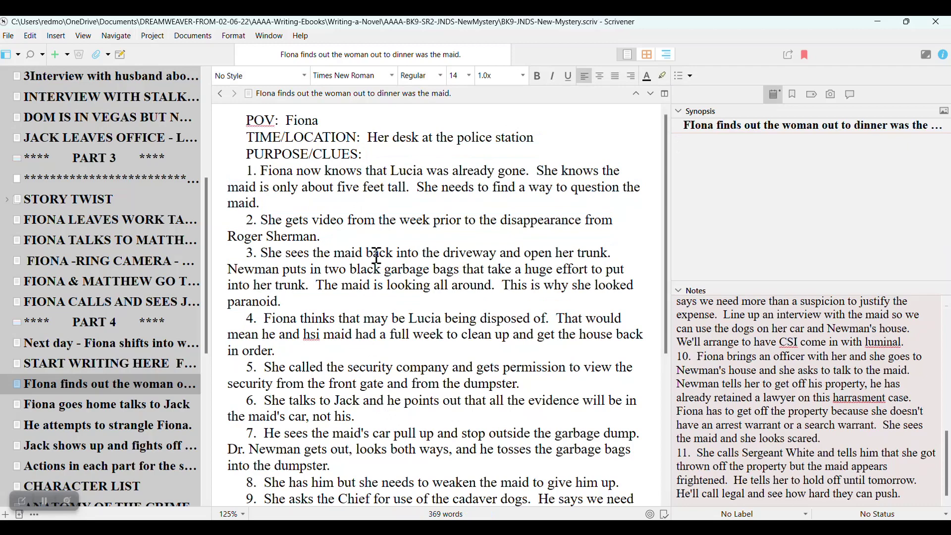
pyautogui.click(750, 174)
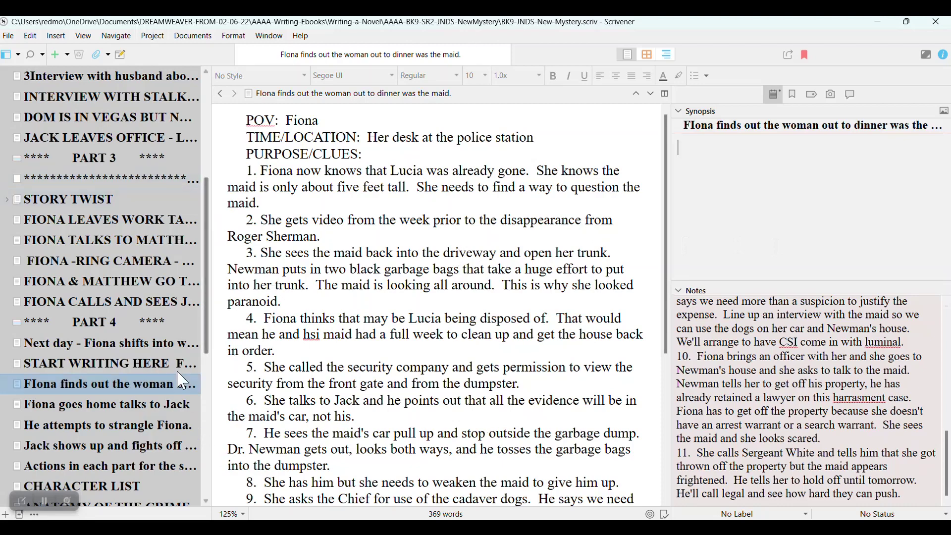
pyautogui.scroll(-2, 189, 384)
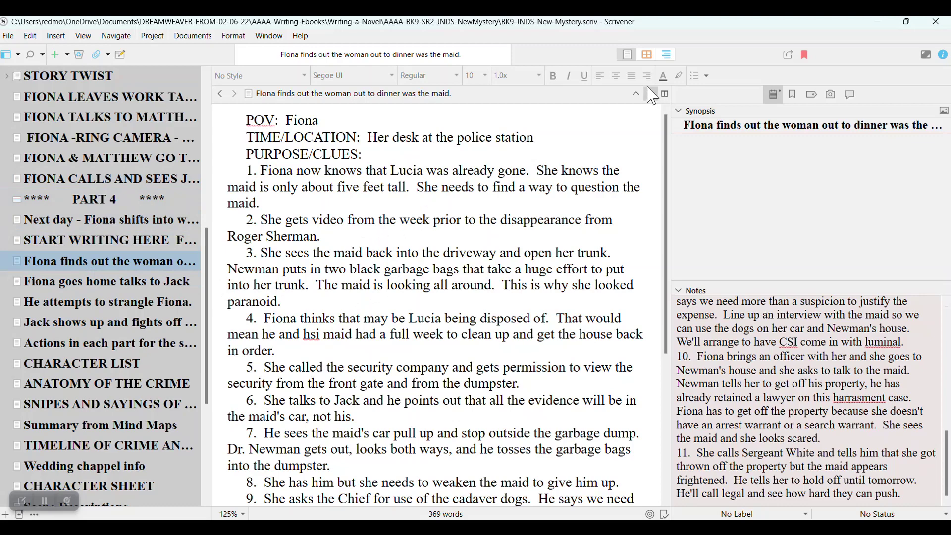
# Show the whole Draft in Outline view with the Inspector hidden
pyautogui.click(666, 54)
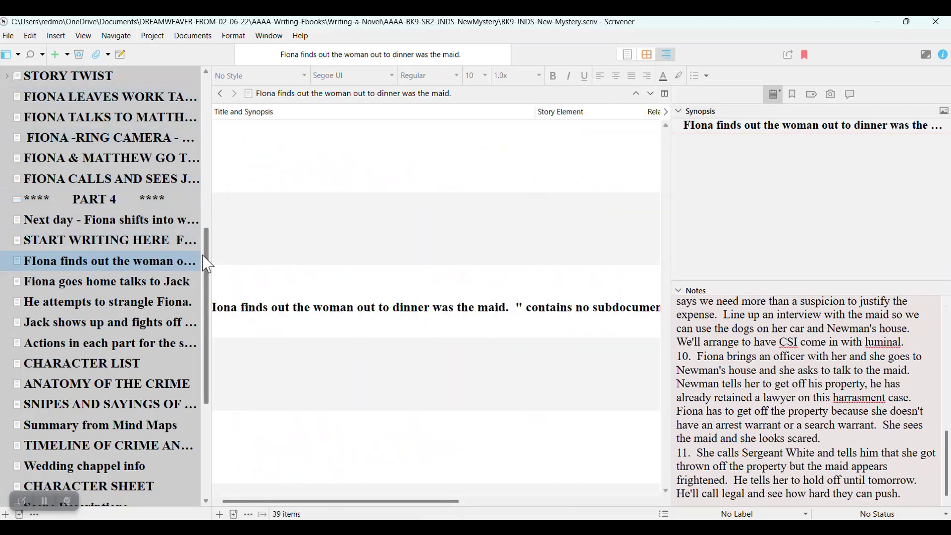
pyautogui.moveTo(206, 261); pyautogui.dragTo(210, 85)
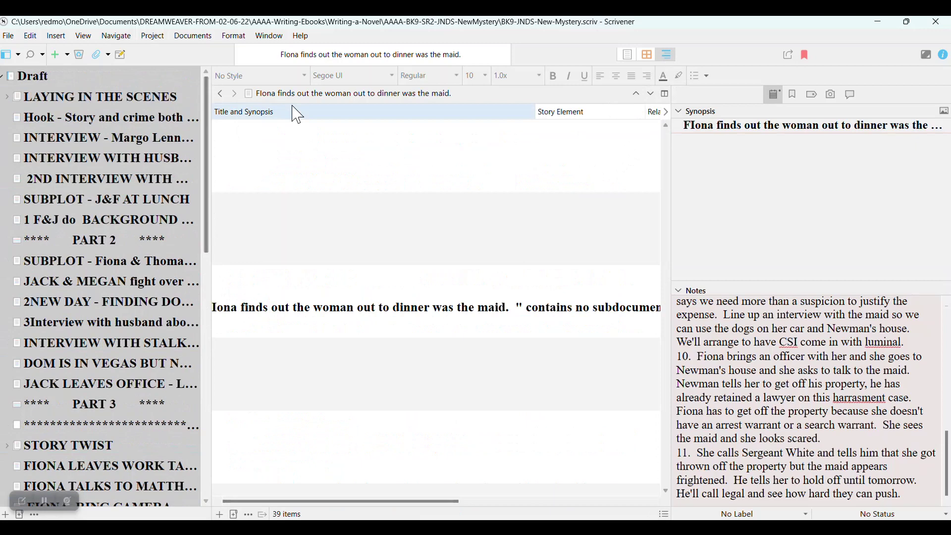
pyautogui.click(45, 80)
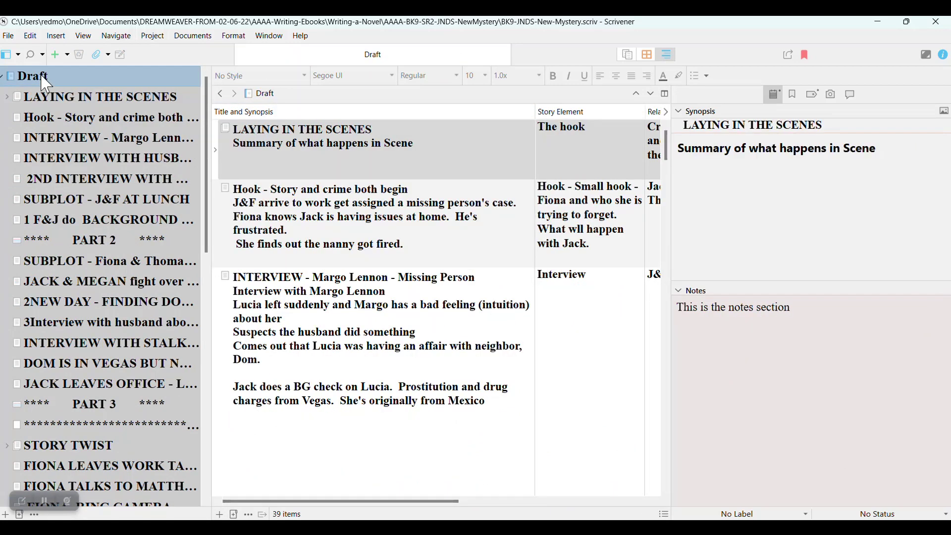
pyautogui.click(944, 56)
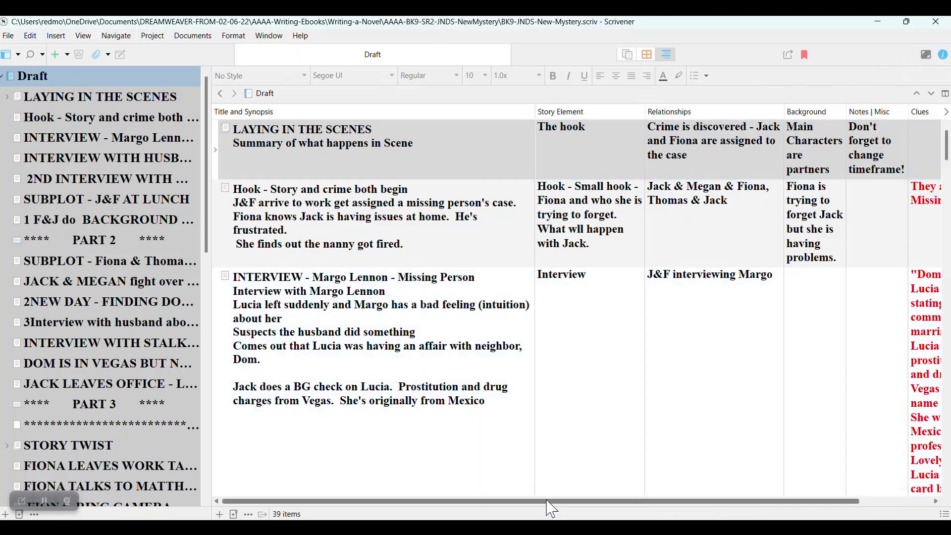
# Narrow the Title and Synopsis column and scroll through the Draft's scenes
pyautogui.moveTo(548, 501); pyautogui.dragTo(628, 513)
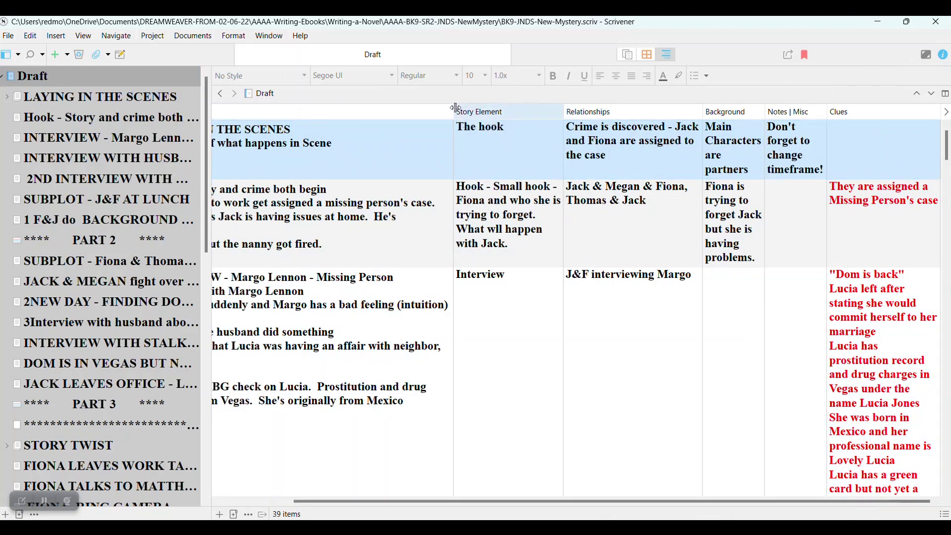
pyautogui.moveTo(456, 108); pyautogui.dragTo(448, 108)
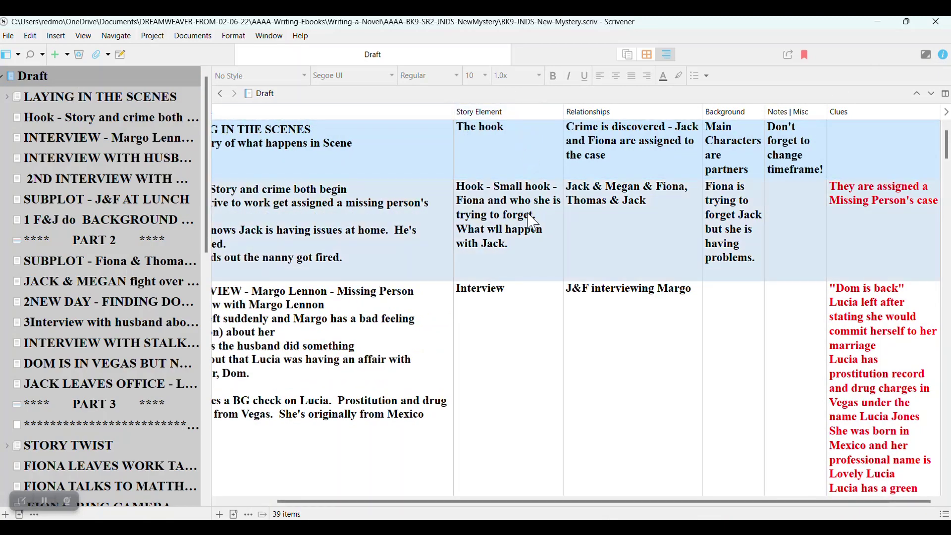
pyautogui.scroll(-2, 545, 267)
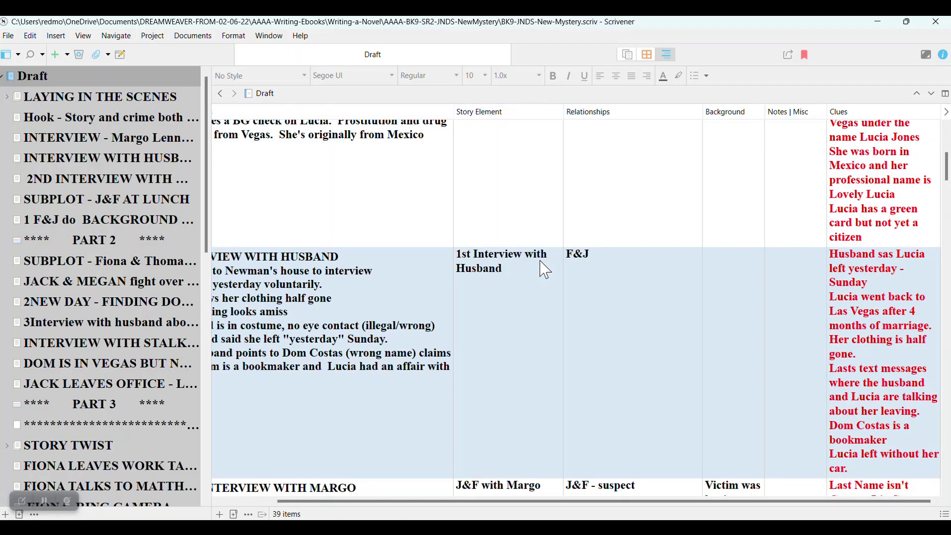
pyautogui.scroll(-8, 545, 270)
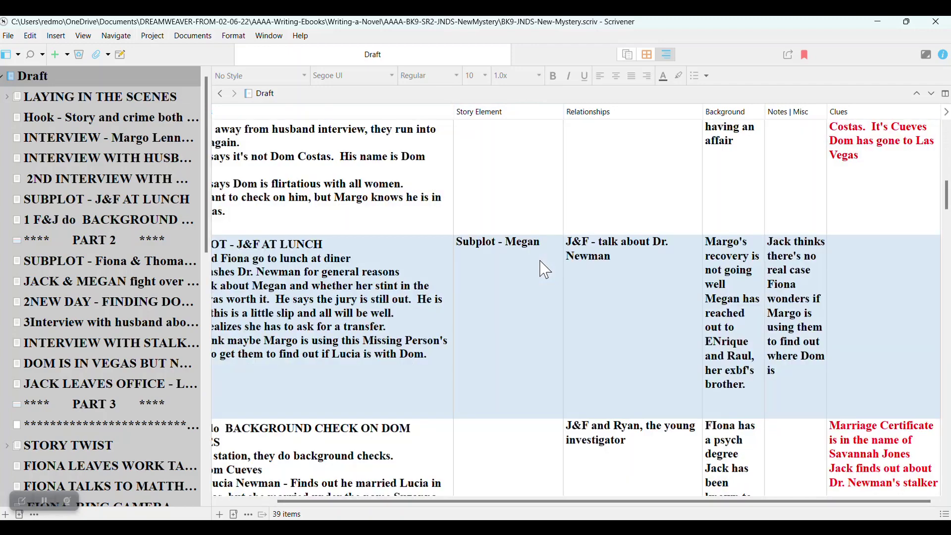
pyautogui.scroll(-2, 545, 270)
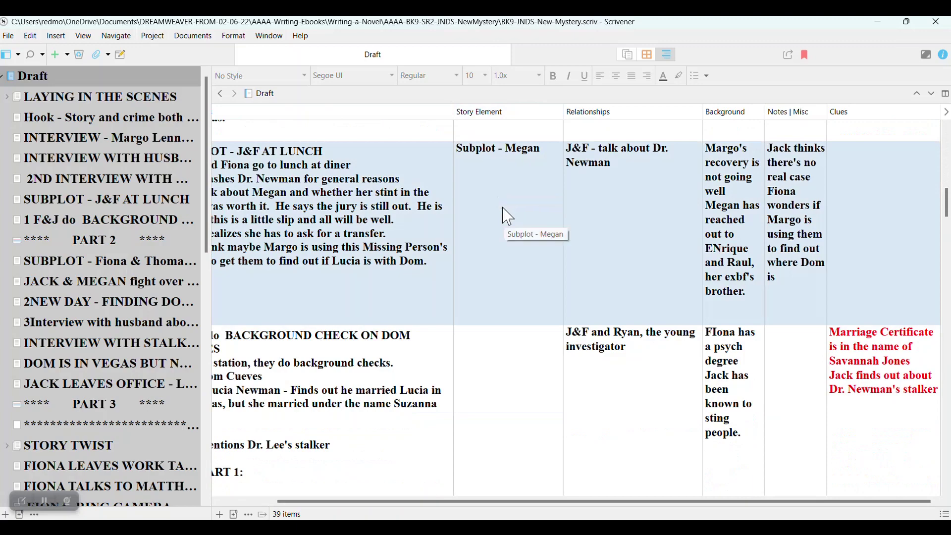
pyautogui.scroll(15, 510, 409)
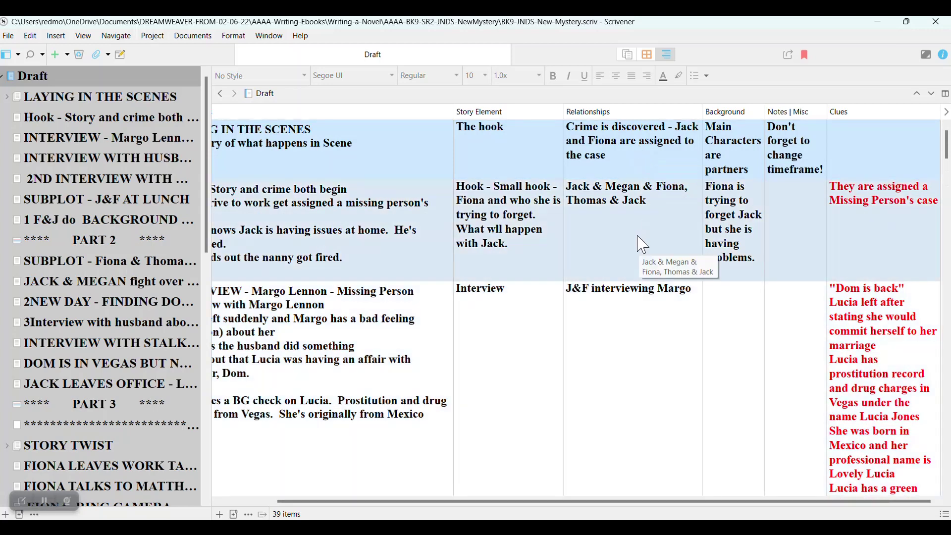
pyautogui.scroll(-6, 652, 298)
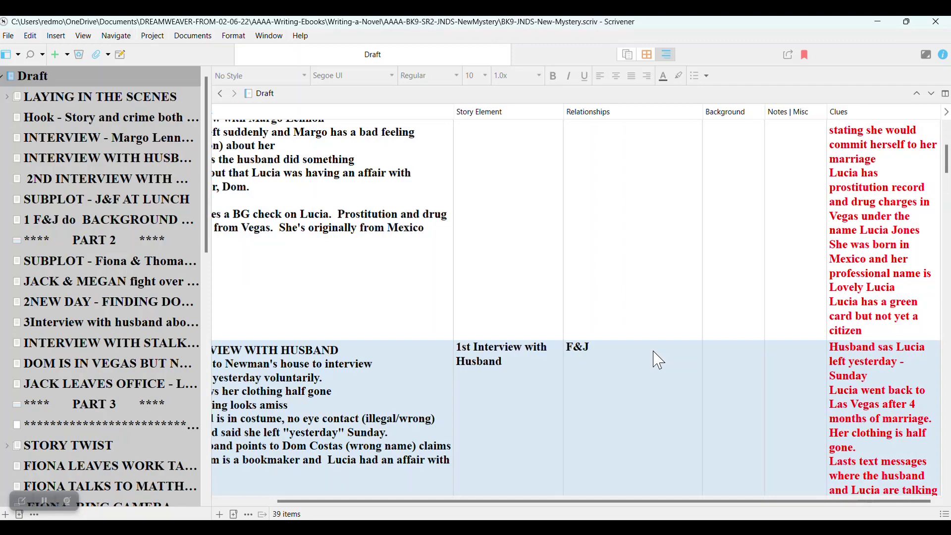
pyautogui.scroll(-4, 659, 360)
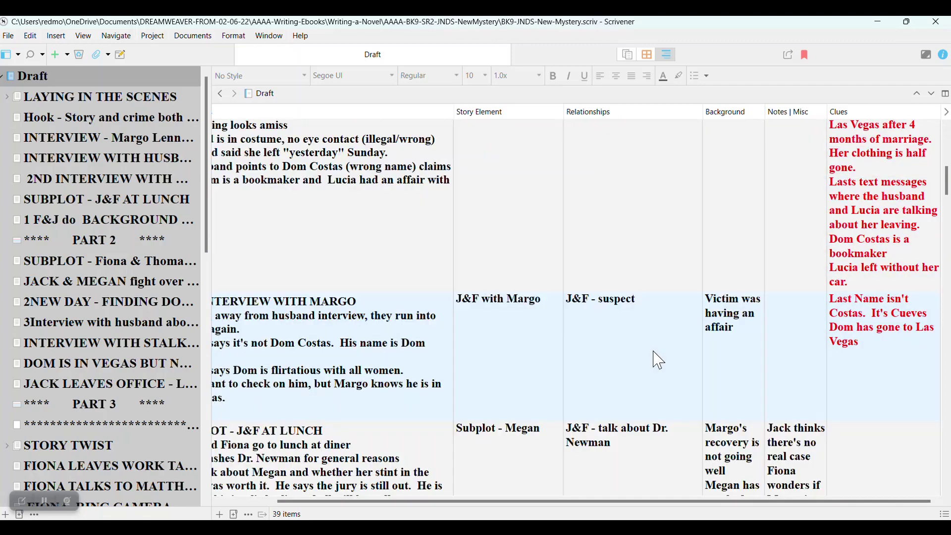
pyautogui.scroll(-8, 659, 360)
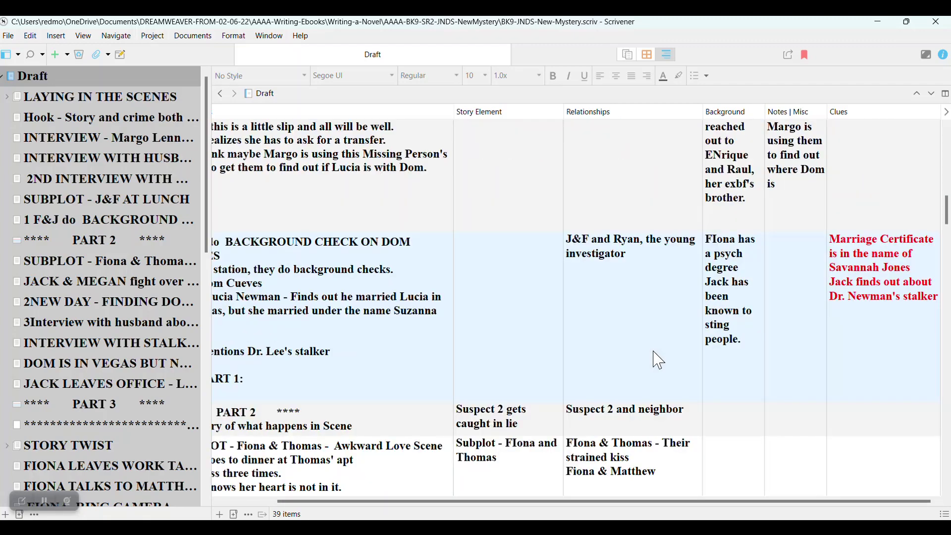
pyautogui.scroll(-2, 658, 361)
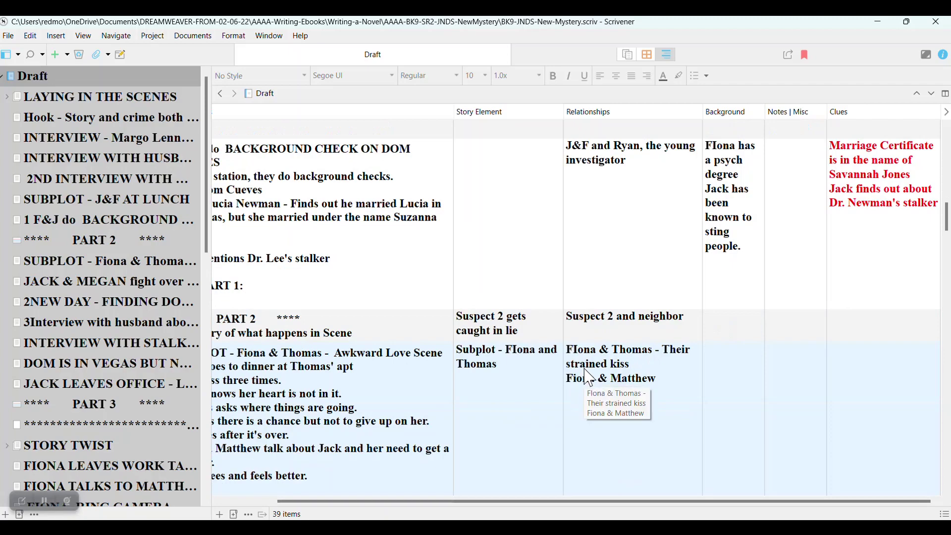
pyautogui.scroll(15, 634, 354)
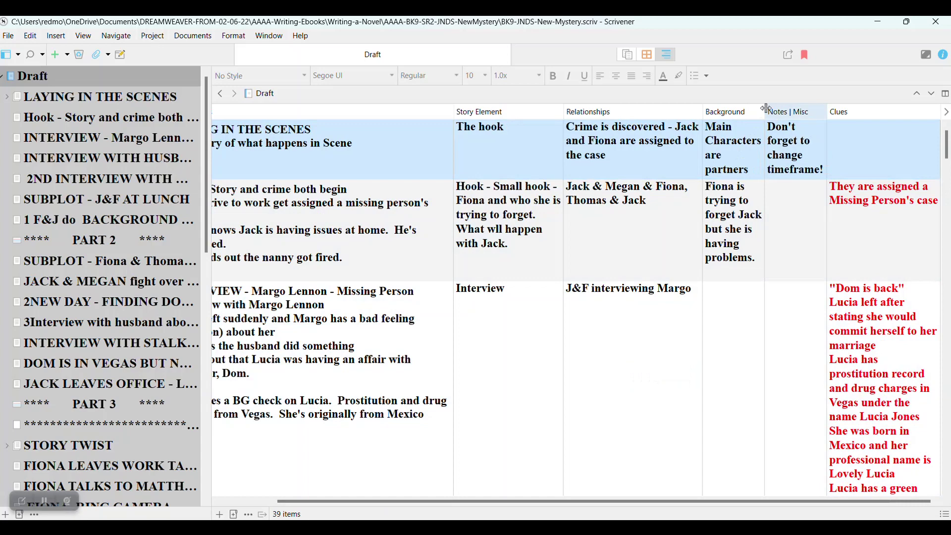
# Widen the Background column and fine-tune the Notes | Misc column width
pyautogui.moveTo(766, 113); pyautogui.dragTo(786, 114)
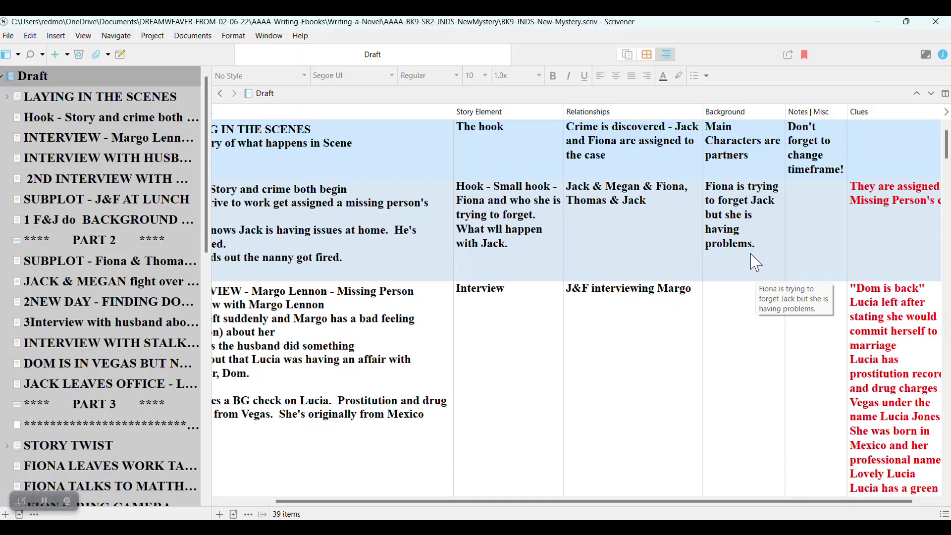
pyautogui.scroll(-6, 749, 282)
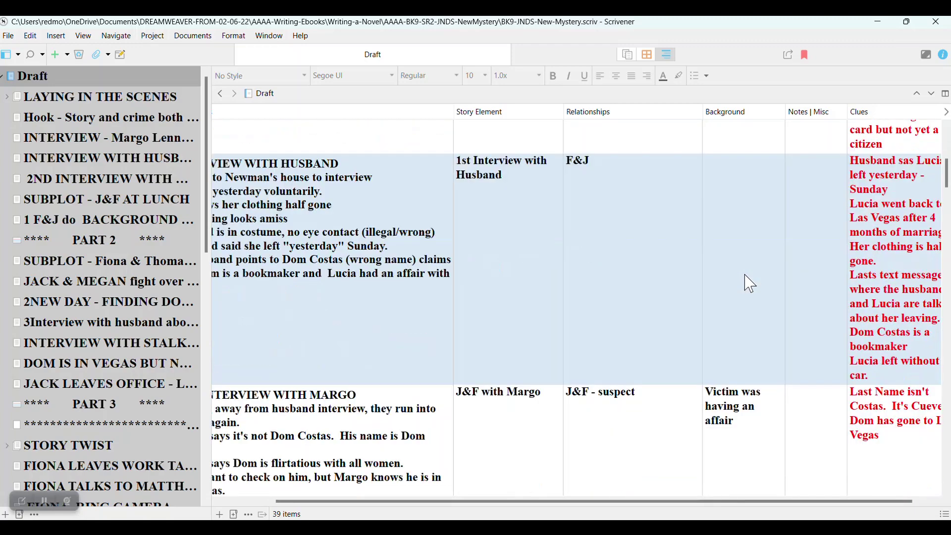
pyautogui.scroll(-2, 749, 284)
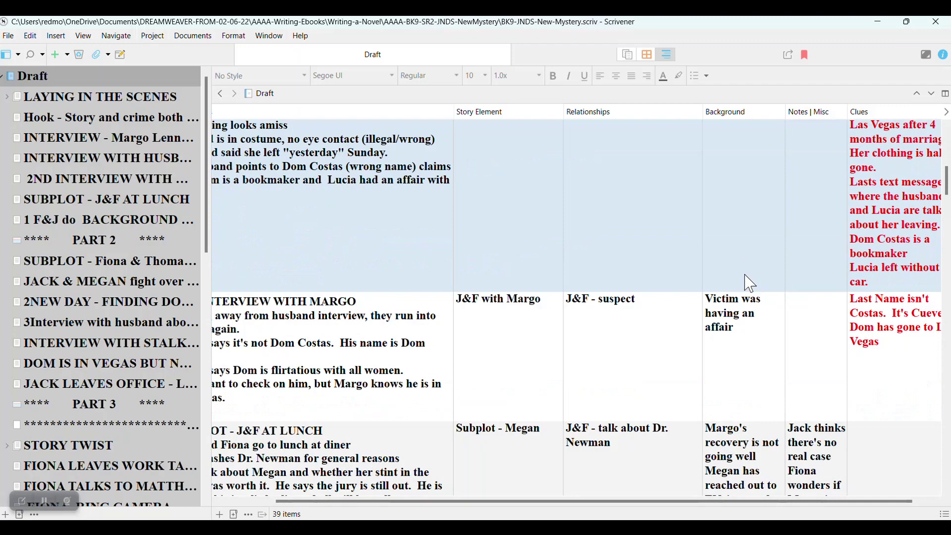
pyautogui.scroll(7, 749, 282)
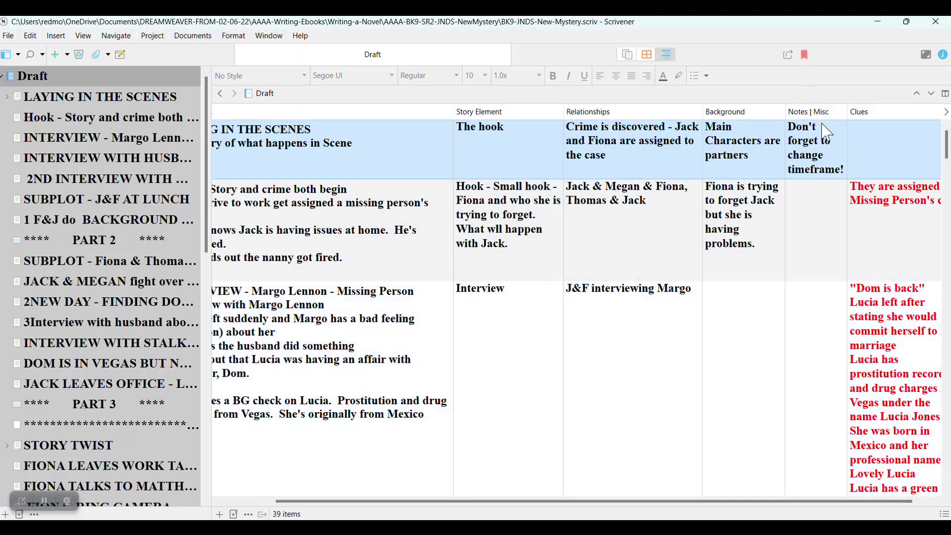
pyautogui.moveTo(847, 110); pyautogui.dragTo(862, 110)
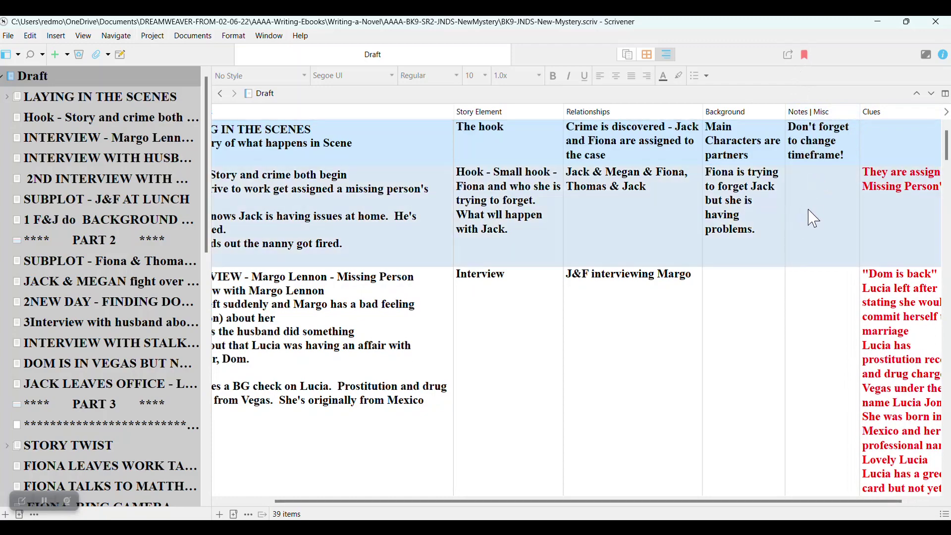
pyautogui.scroll(-4, 812, 218)
pyautogui.scroll(-4, 814, 217)
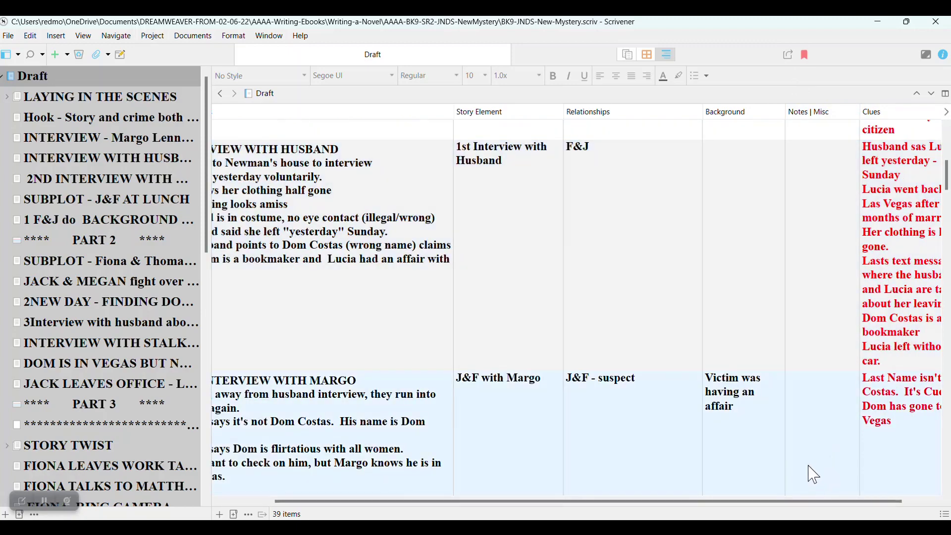
pyautogui.hscroll(2, 814, 503)
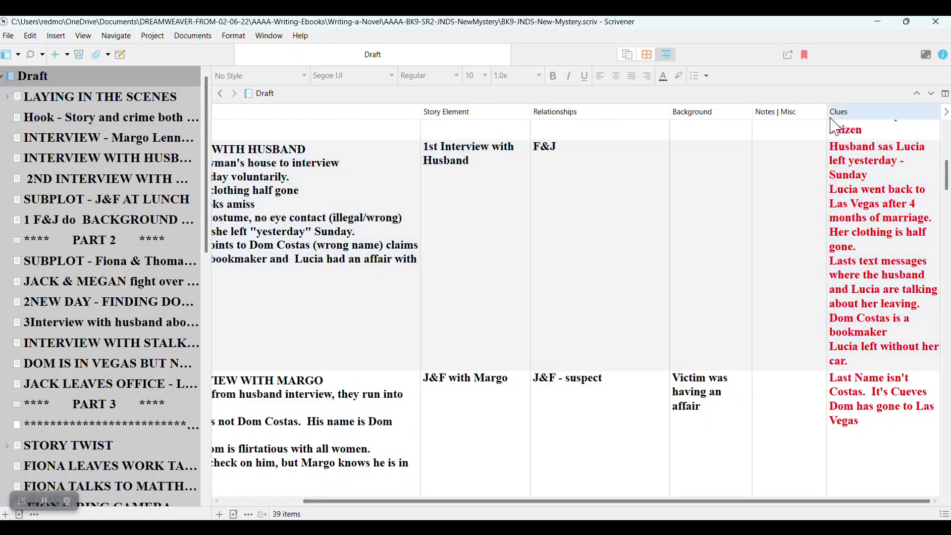
pyautogui.moveTo(827, 114); pyautogui.dragTo(816, 112)
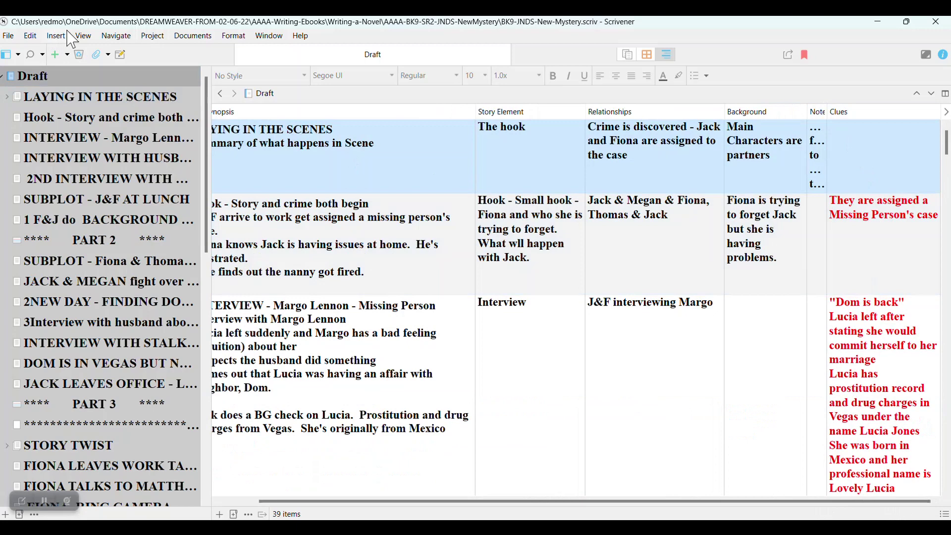
# Hide the Story Element, Relationships and Background columns via View > Outliner Options > Columns
pyautogui.click(83, 36)
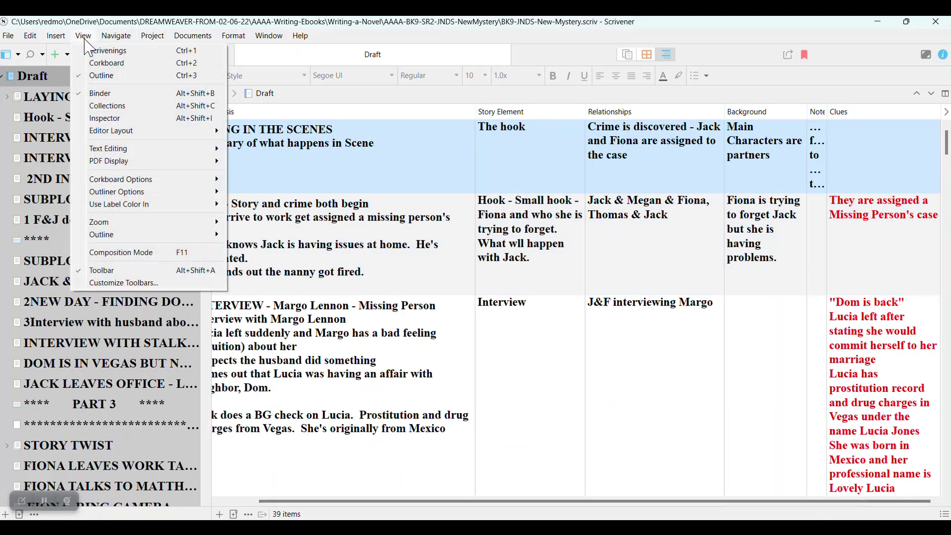
pyautogui.moveTo(156, 193)
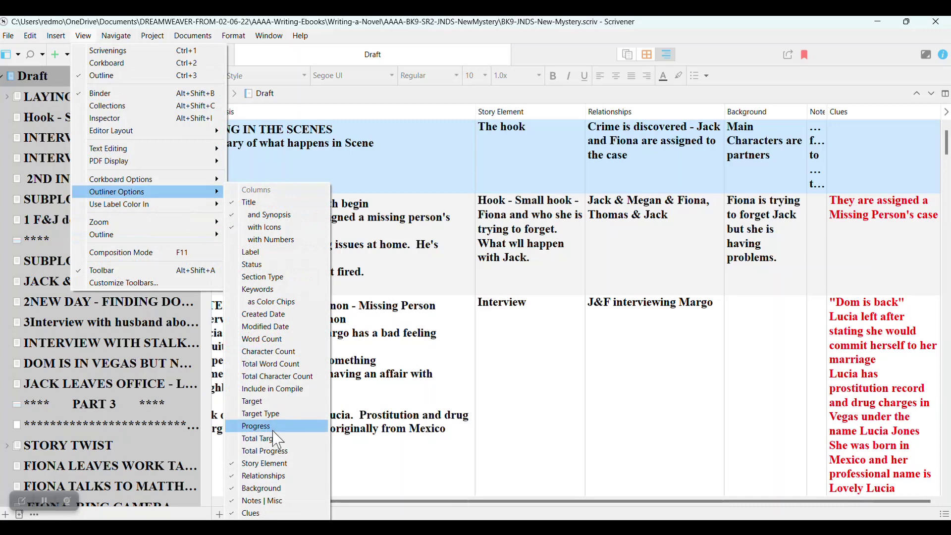
pyautogui.click(256, 466)
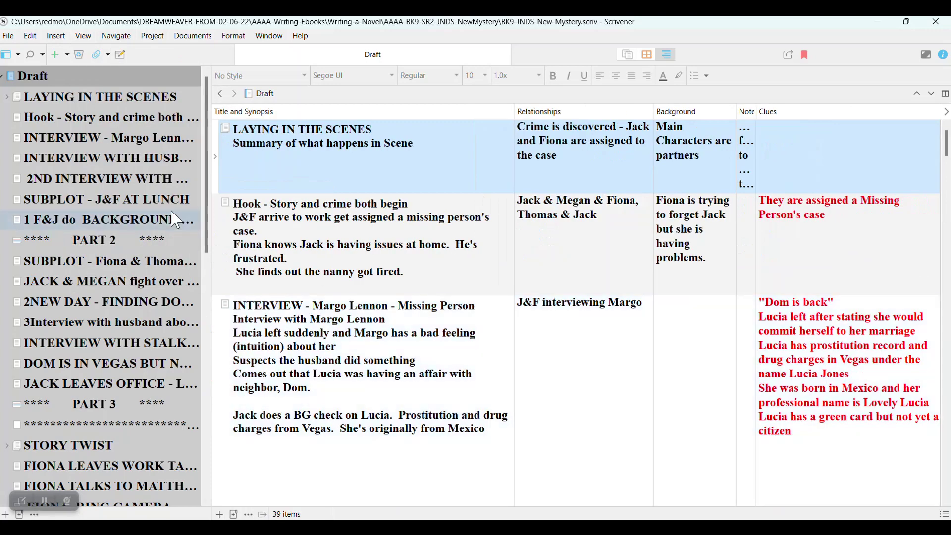
pyautogui.click(84, 35)
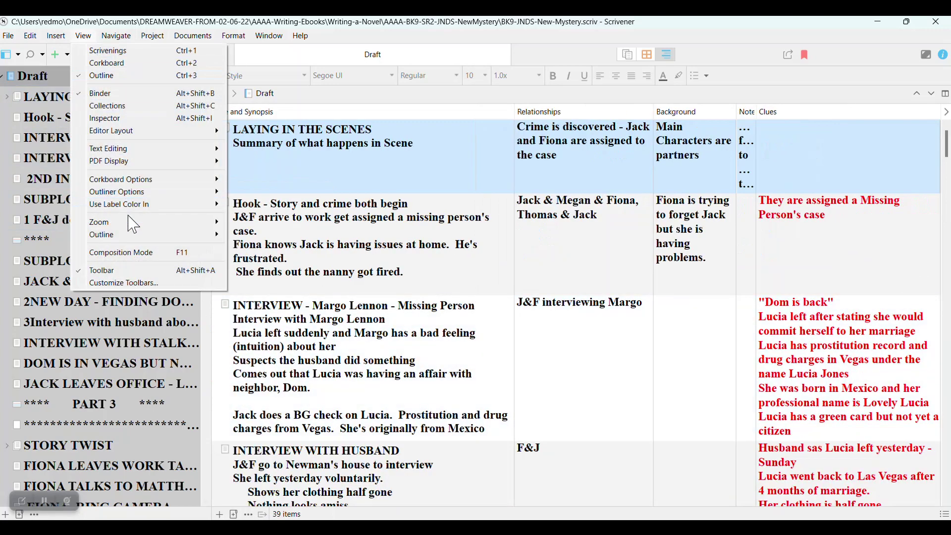
pyautogui.moveTo(126, 193)
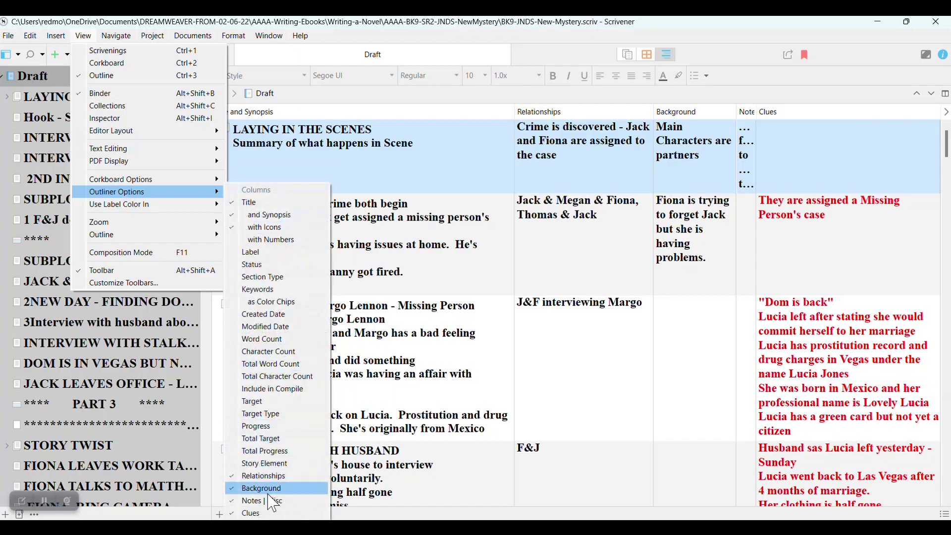
pyautogui.click(248, 476)
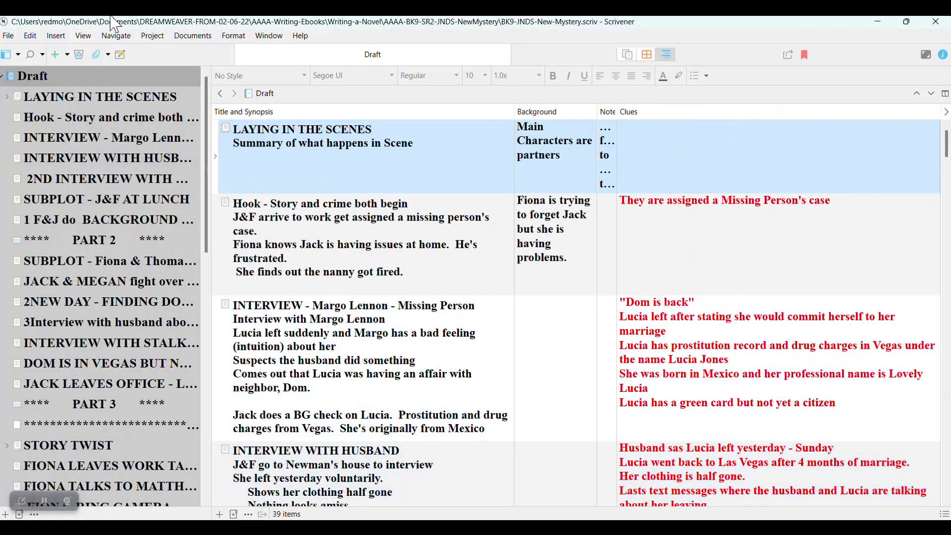
pyautogui.click(55, 38)
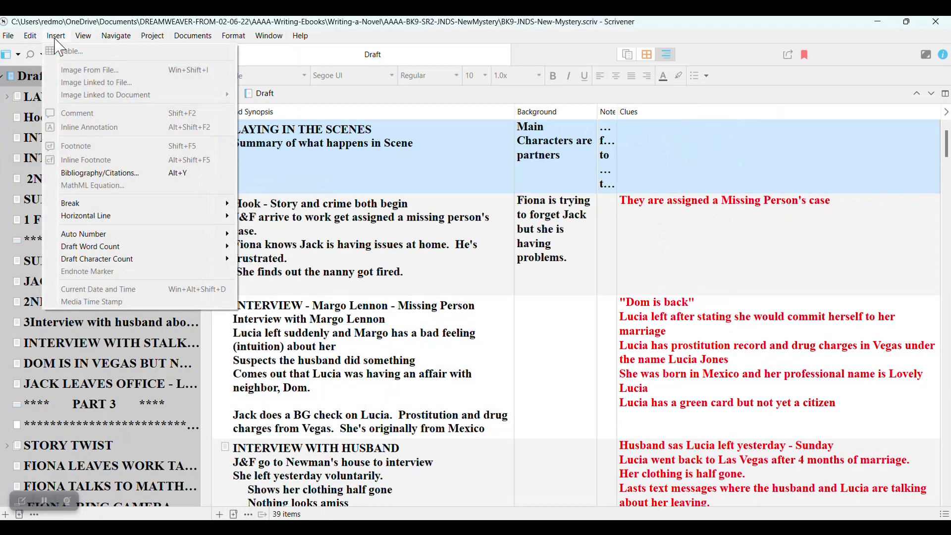
pyautogui.moveTo(83, 39)
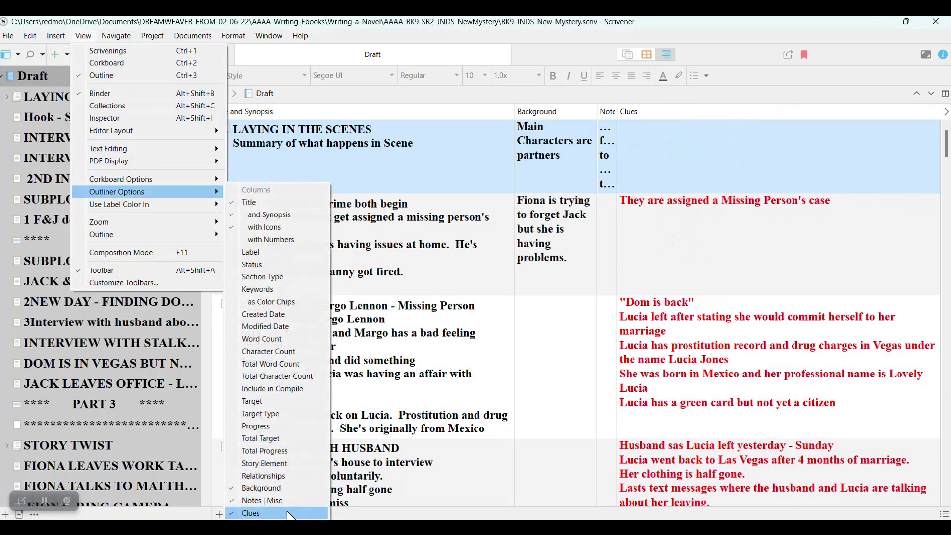
pyautogui.click(243, 488)
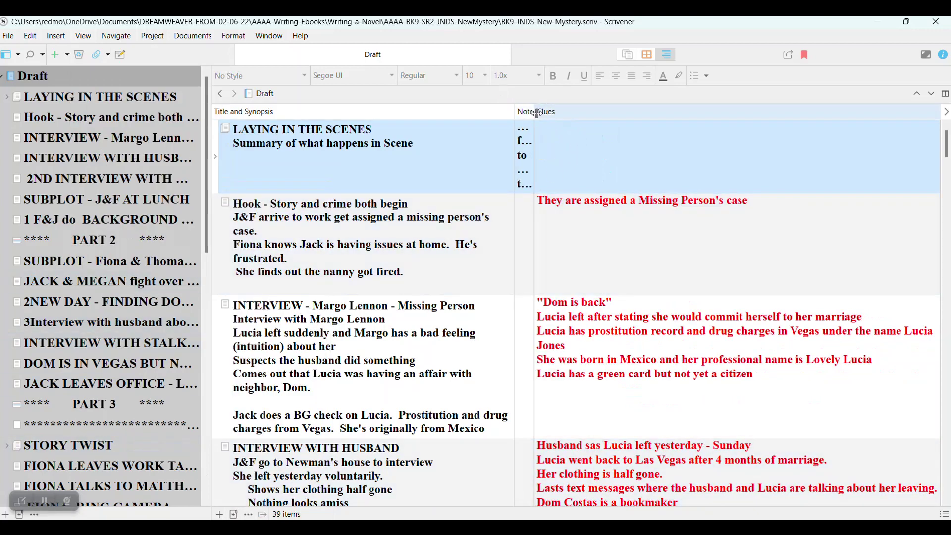
# Widen Notes | Misc, narrow Title and Synopsis, then scroll through the scenes' synopses and clues
pyautogui.moveTo(537, 114); pyautogui.dragTo(600, 114)
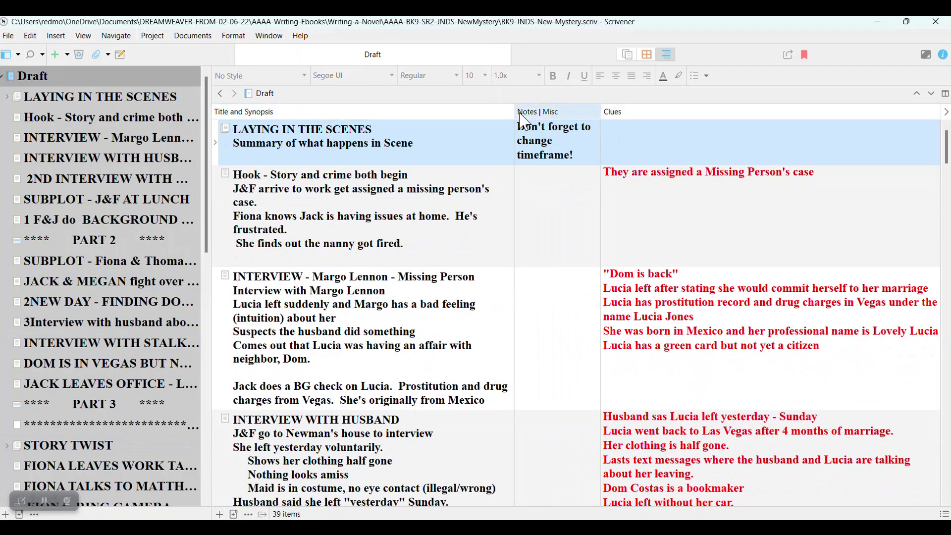
pyautogui.moveTo(515, 112); pyautogui.dragTo(444, 112)
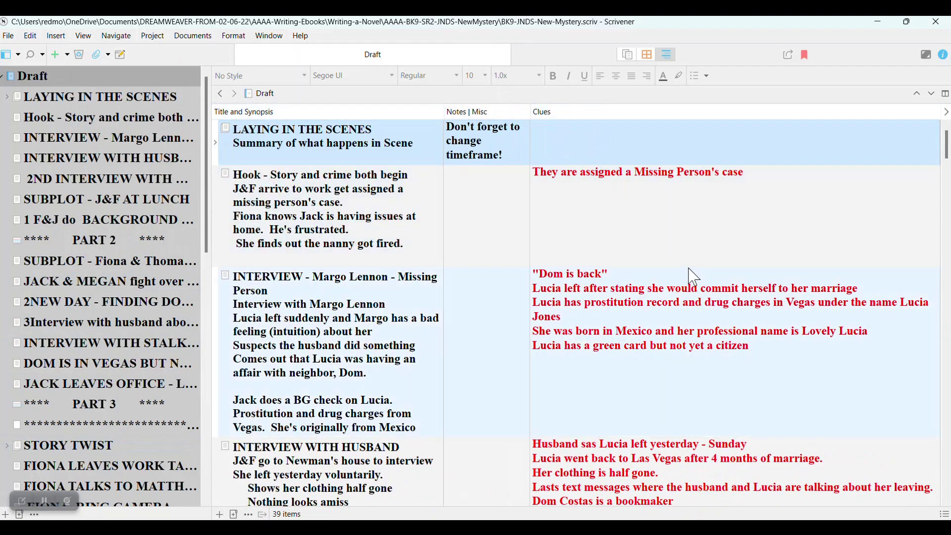
pyautogui.scroll(-8, 693, 349)
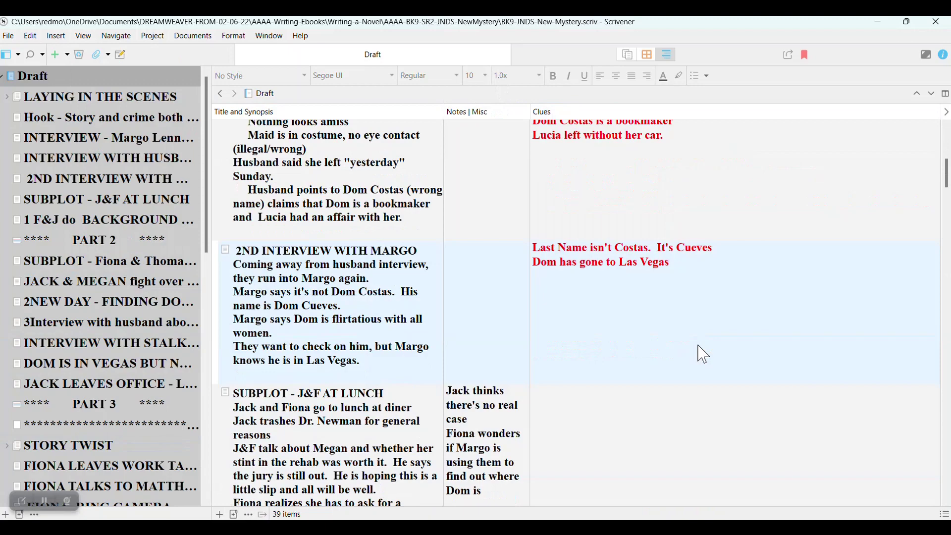
pyautogui.scroll(-8, 703, 354)
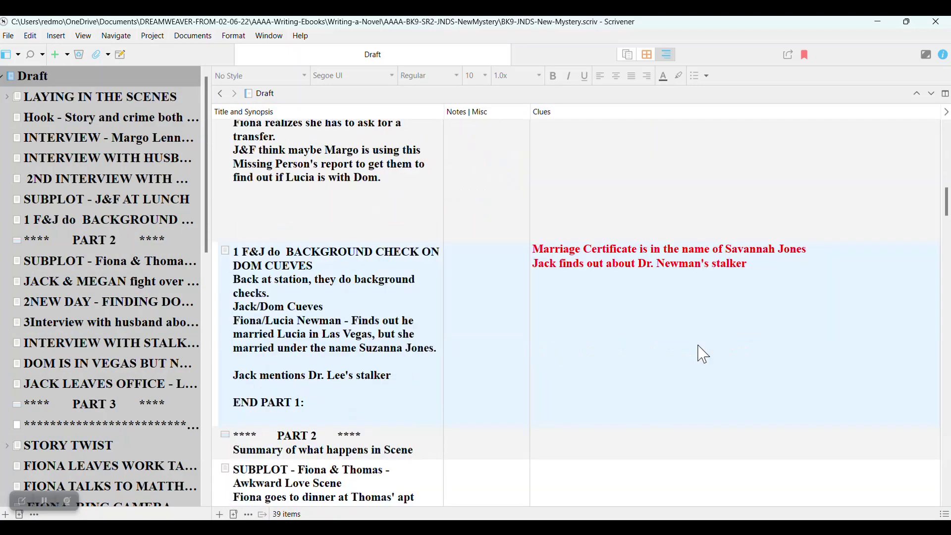
pyautogui.scroll(-10, 703, 354)
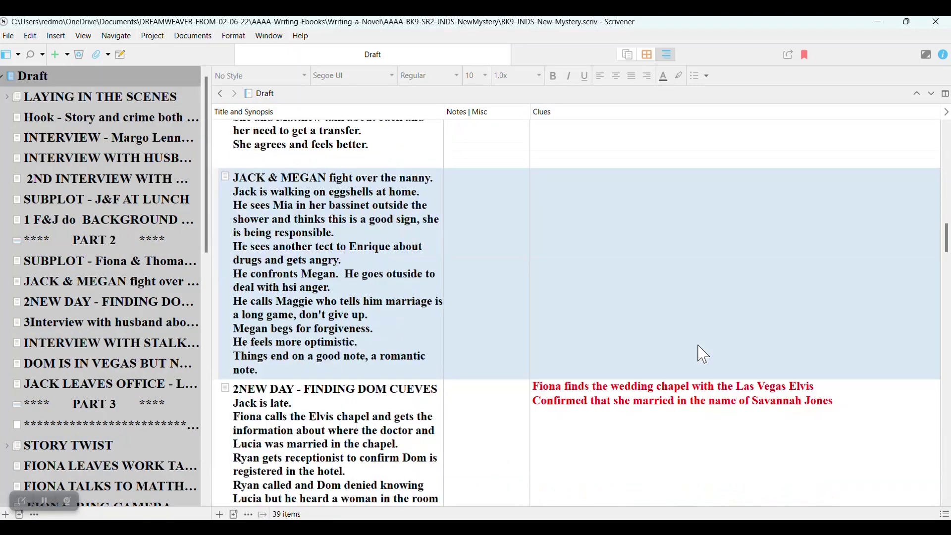
pyautogui.scroll(-4, 704, 354)
pyautogui.scroll(-9, 703, 355)
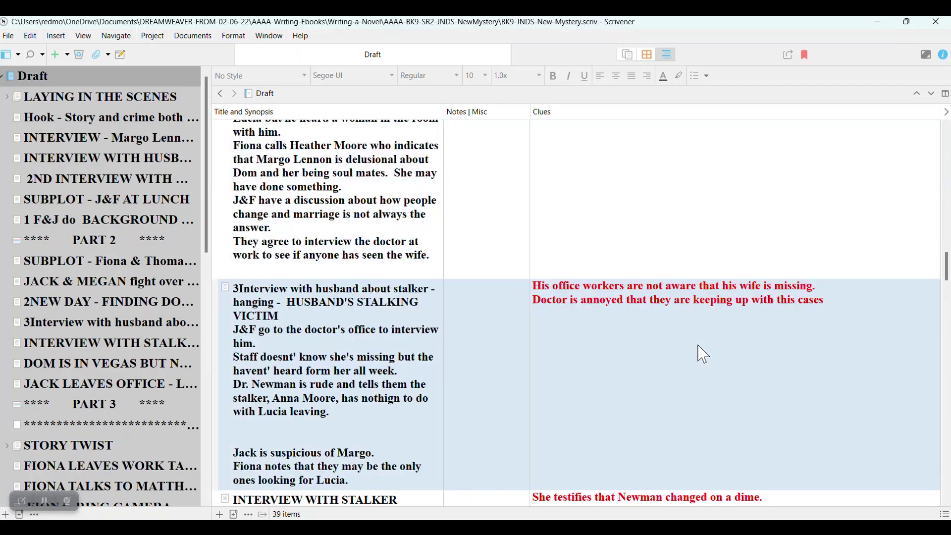
pyautogui.scroll(-4, 704, 355)
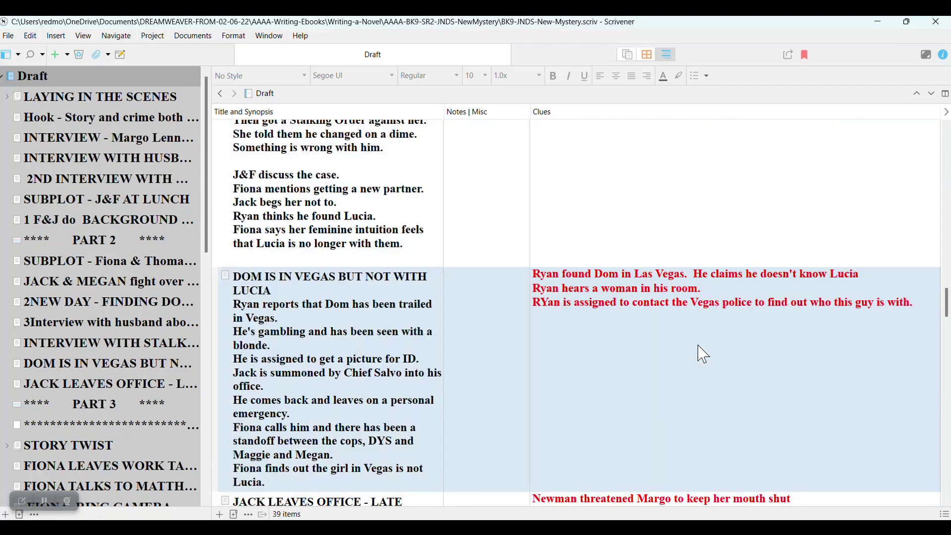
pyautogui.scroll(-2, 704, 354)
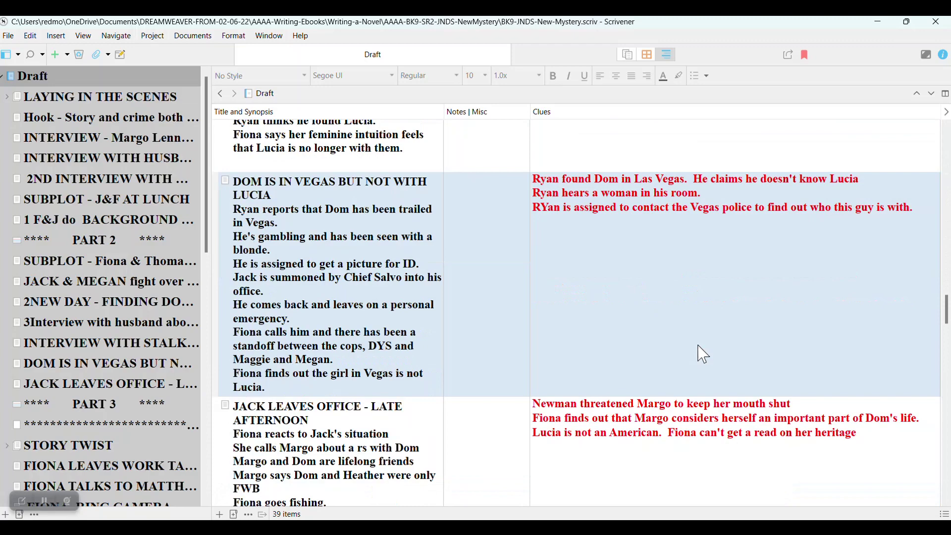
pyautogui.scroll(-6, 703, 354)
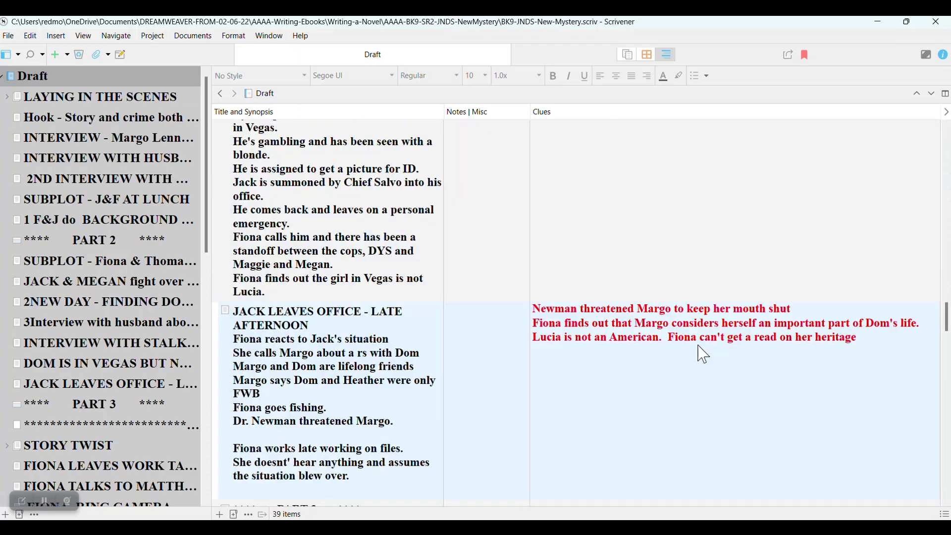
pyautogui.scroll(-4, 707, 392)
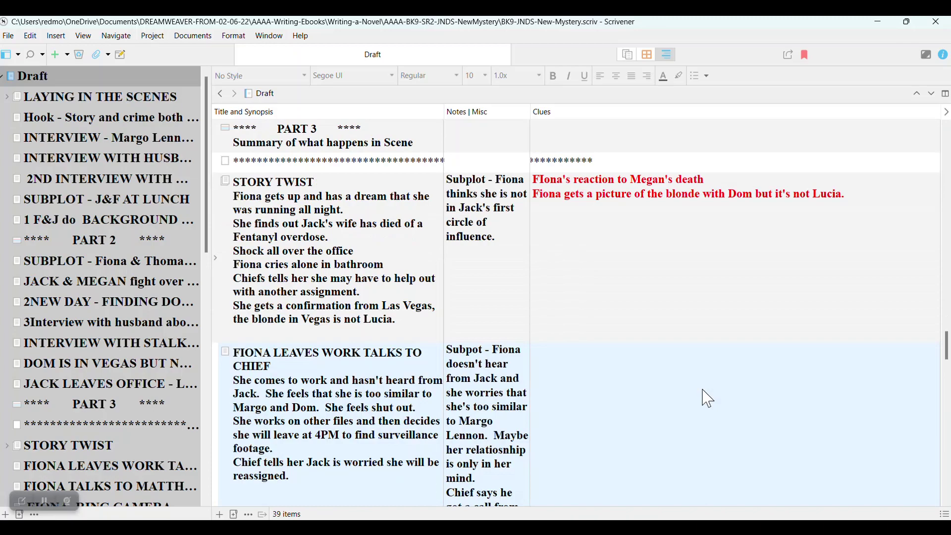
pyautogui.scroll(-2, 707, 397)
pyautogui.scroll(20, 708, 398)
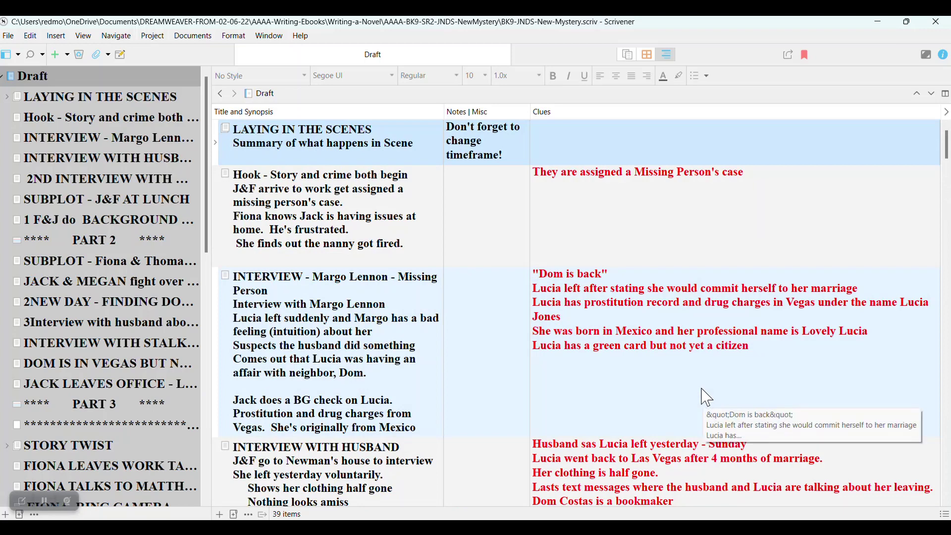
# Open LAYING IN THE SCENES with the Inspector and scroll its text back to OPENING SCENE
pyautogui.click(100, 99)
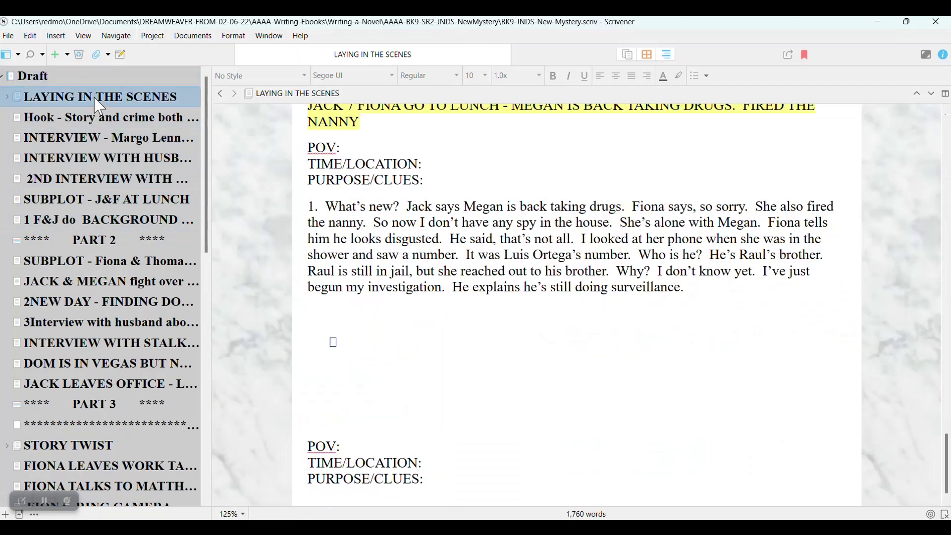
pyautogui.scroll(3, 688, 248)
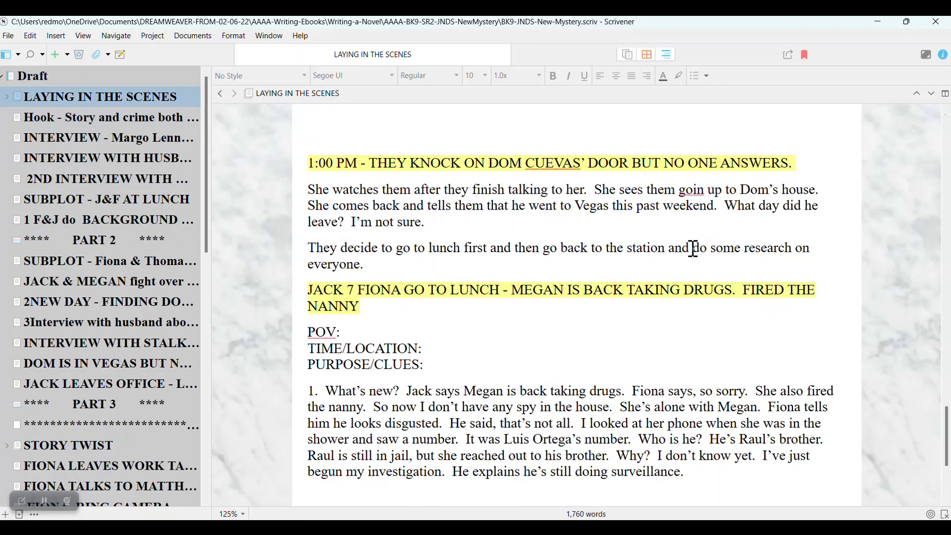
pyautogui.click(926, 54)
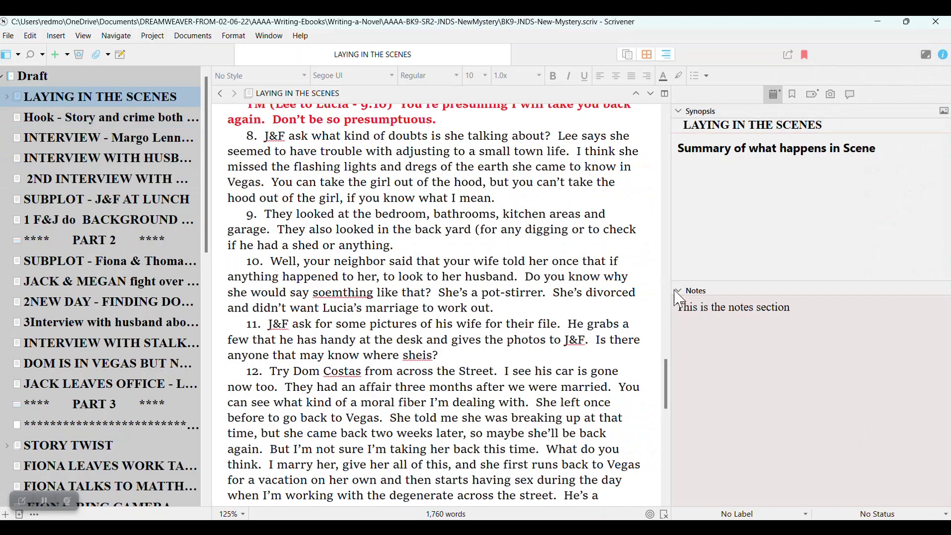
pyautogui.moveTo(671, 389); pyautogui.dragTo(669, 139)
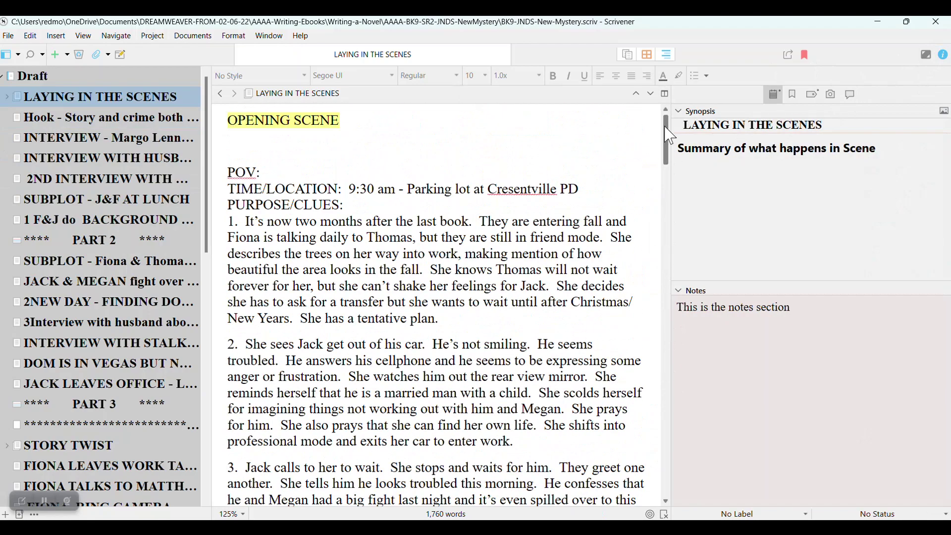